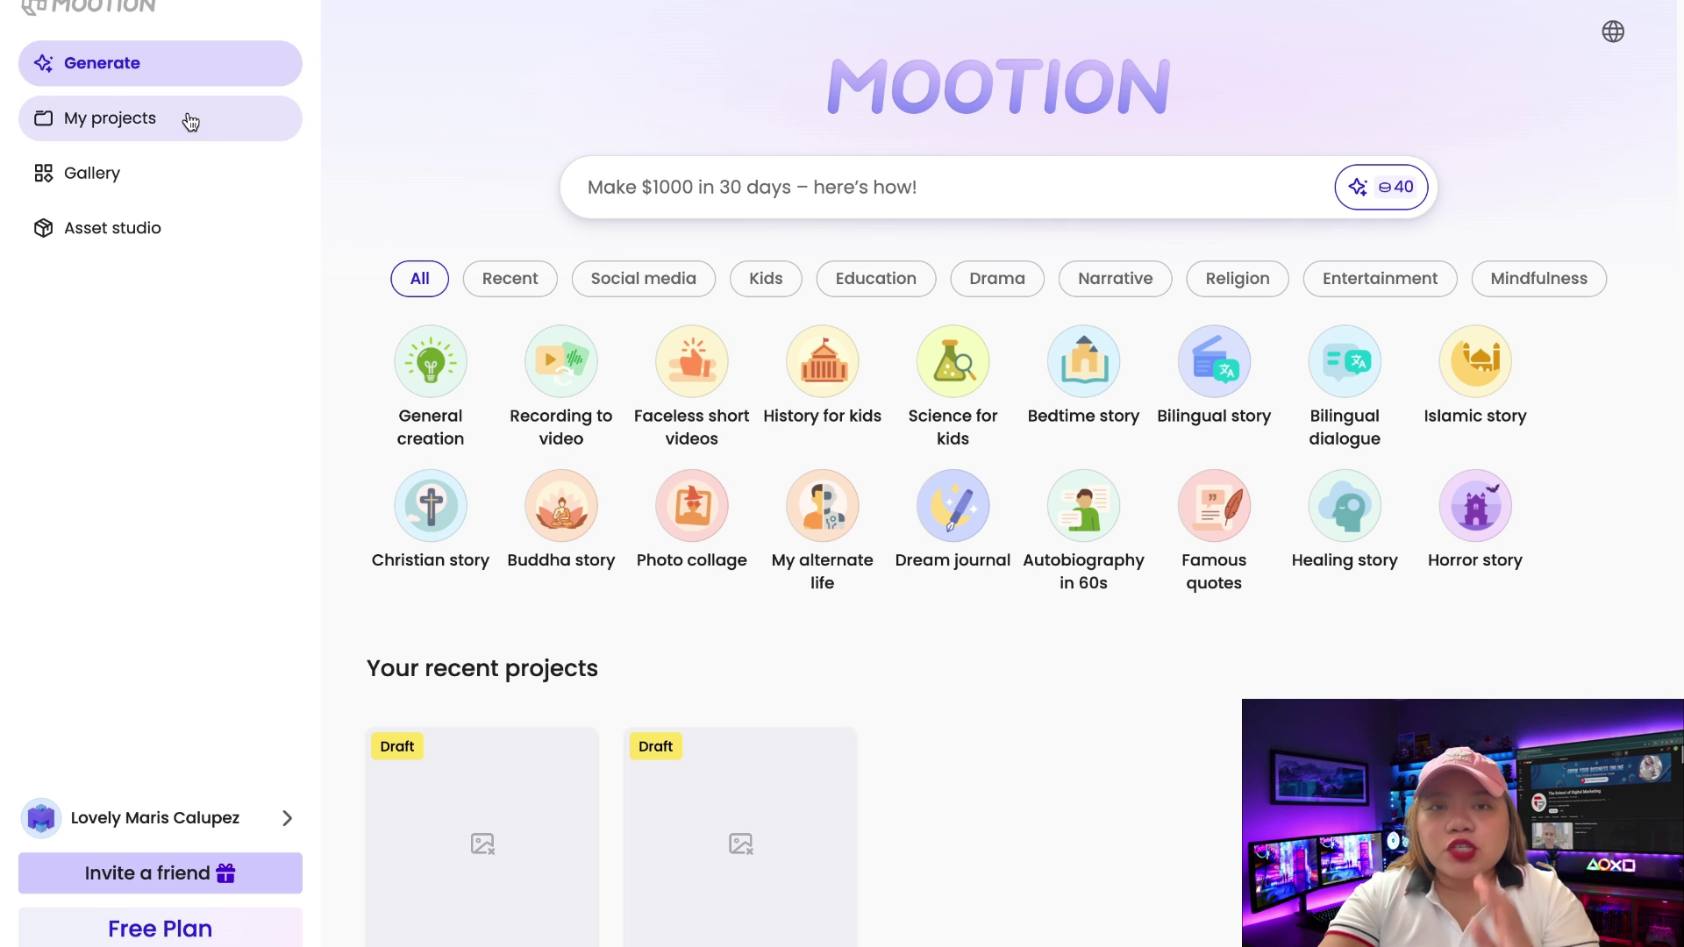
# - Open the Subscription page to view the Free plan's 260 credits and the paid tiers
pyautogui.click(185, 912)
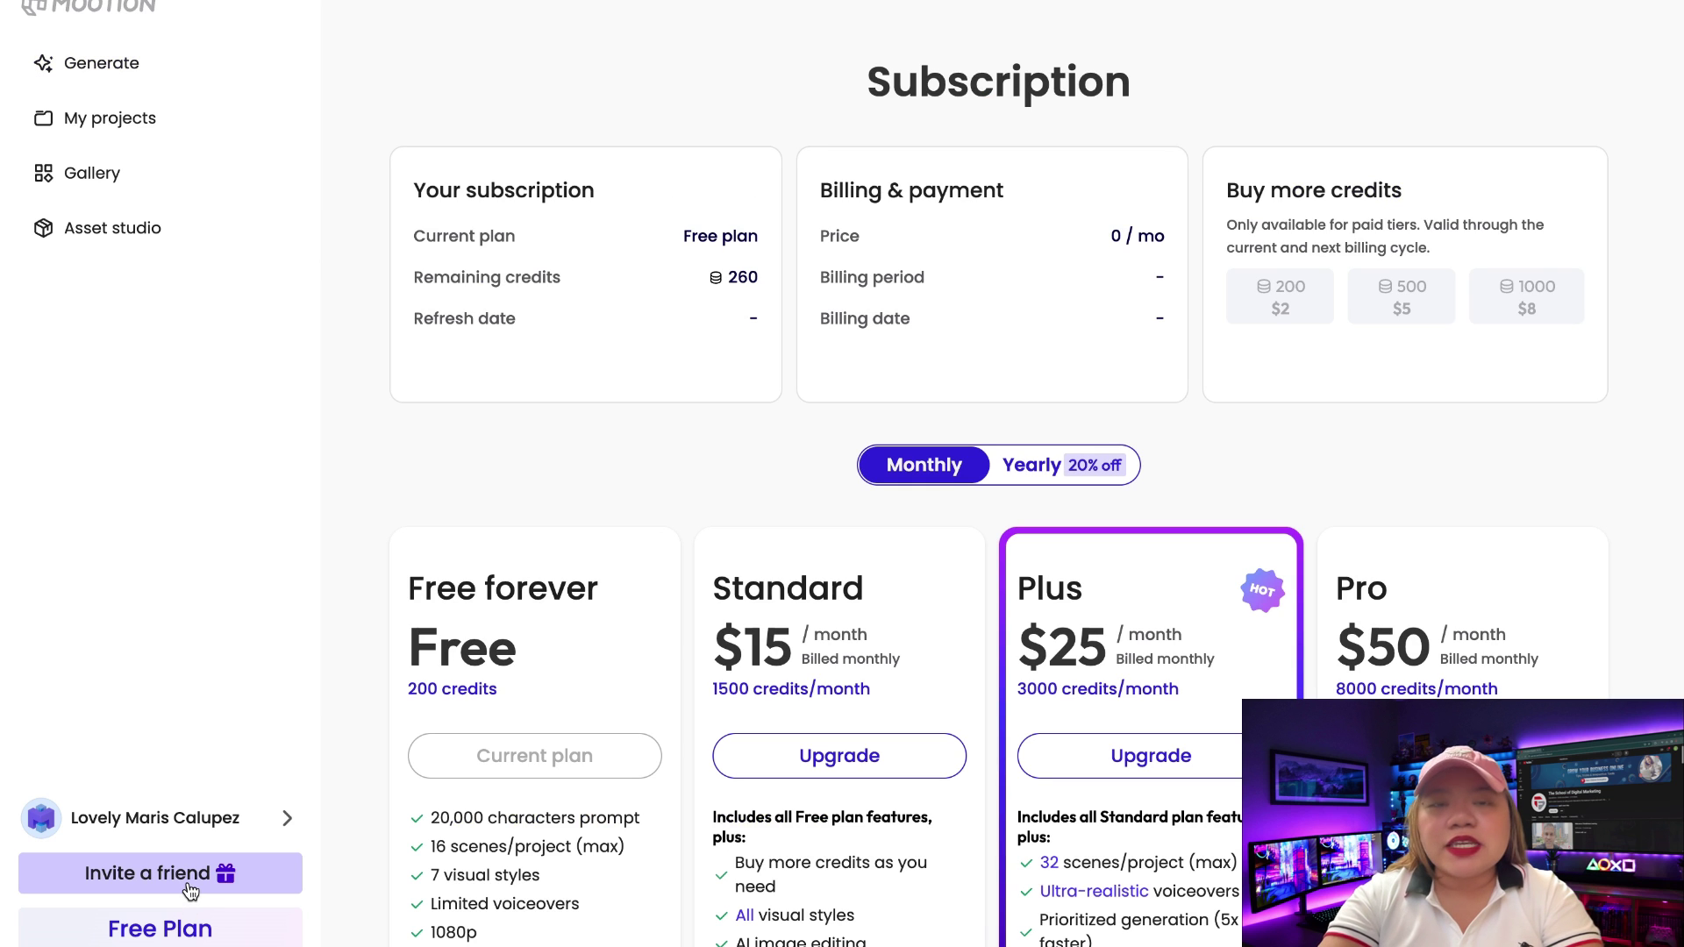
# - Scroll through the Standard, Plus and Pro feature lists, then go back to Generate
pyautogui.scroll(-3, 682, 639)
pyautogui.scroll(-1, 682, 635)
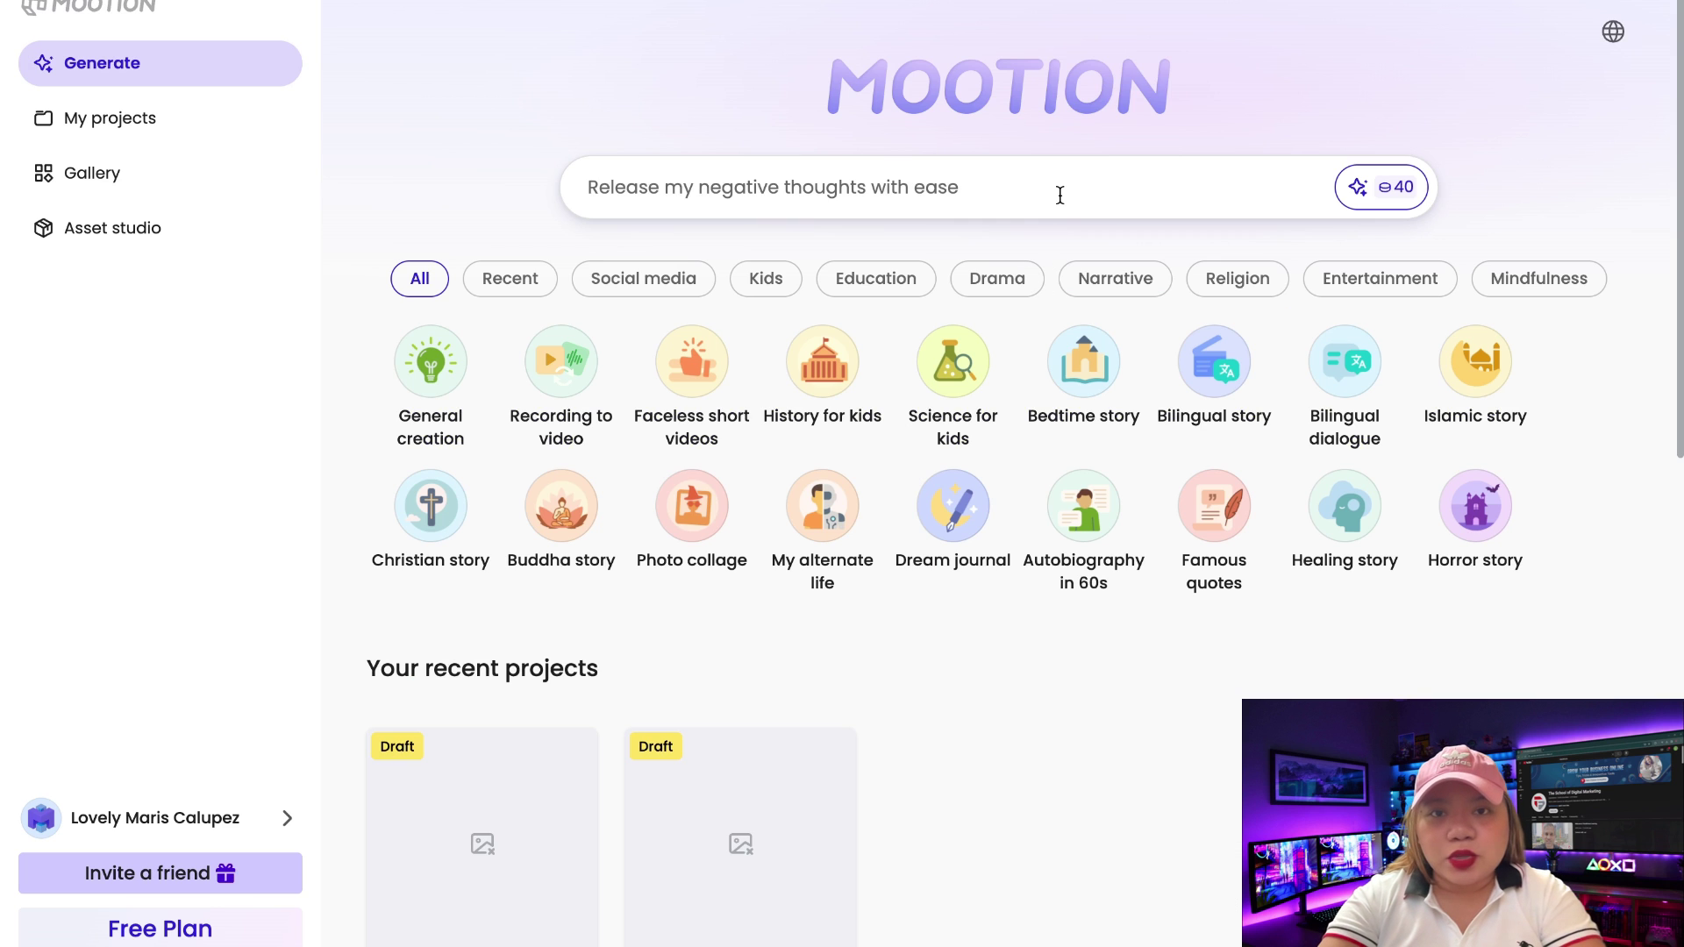
pyautogui.click(1060, 193)
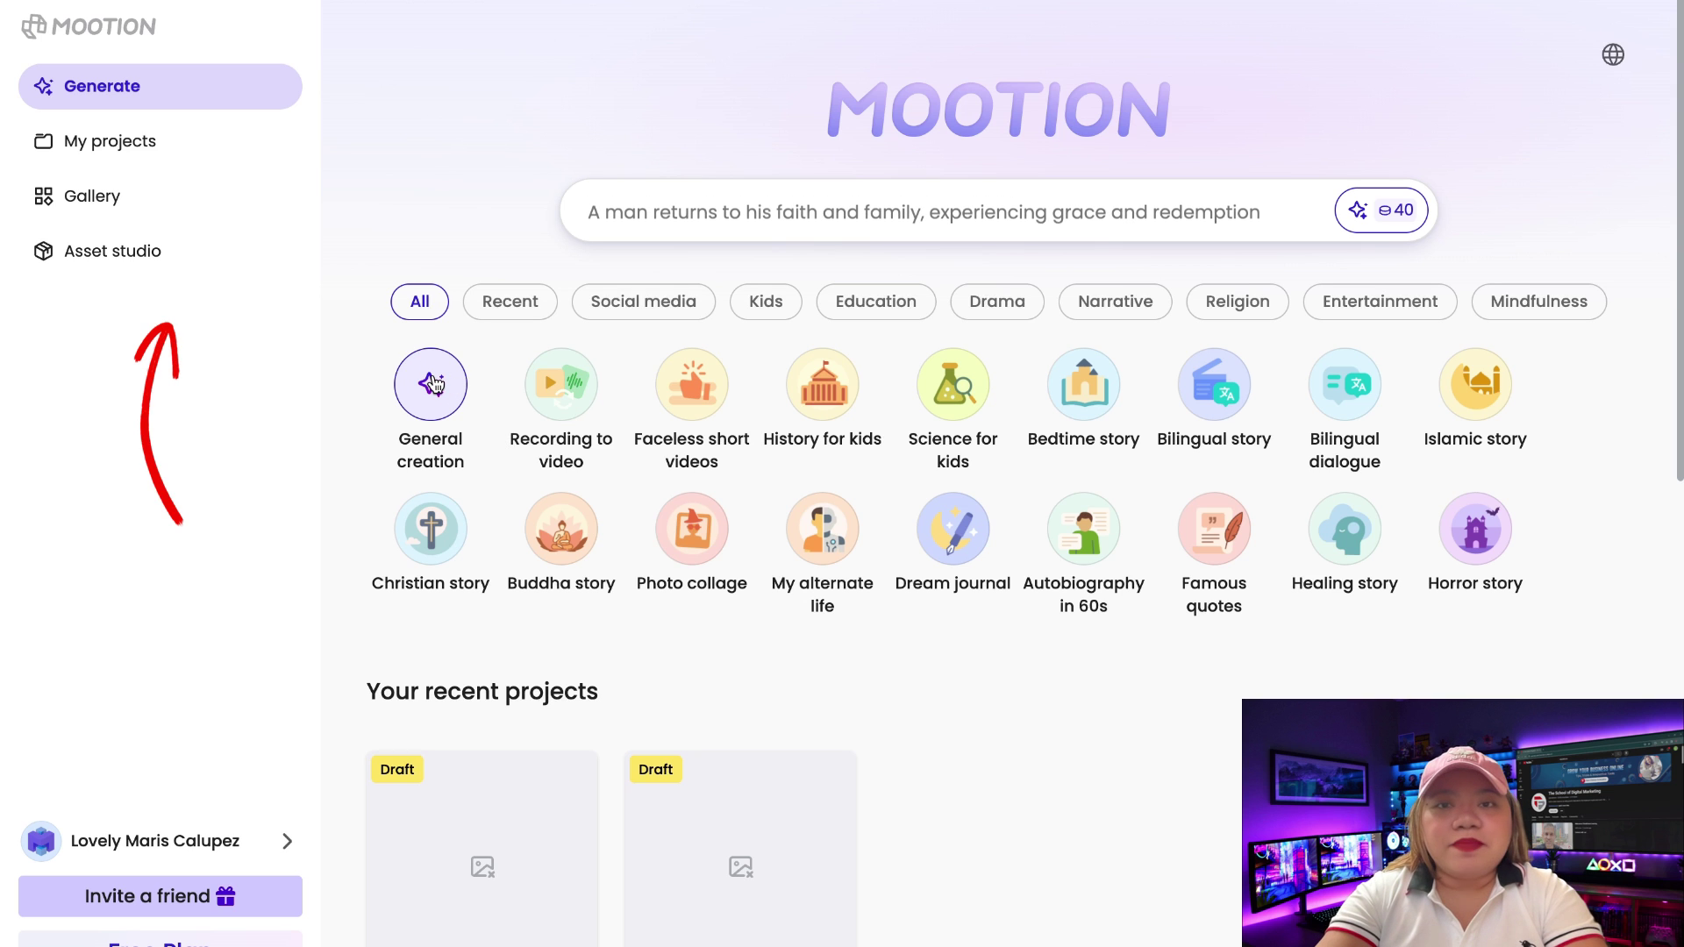
# - In Asset studio, save a background-removed dog cutout with a teal fill
pyautogui.click(184, 252)
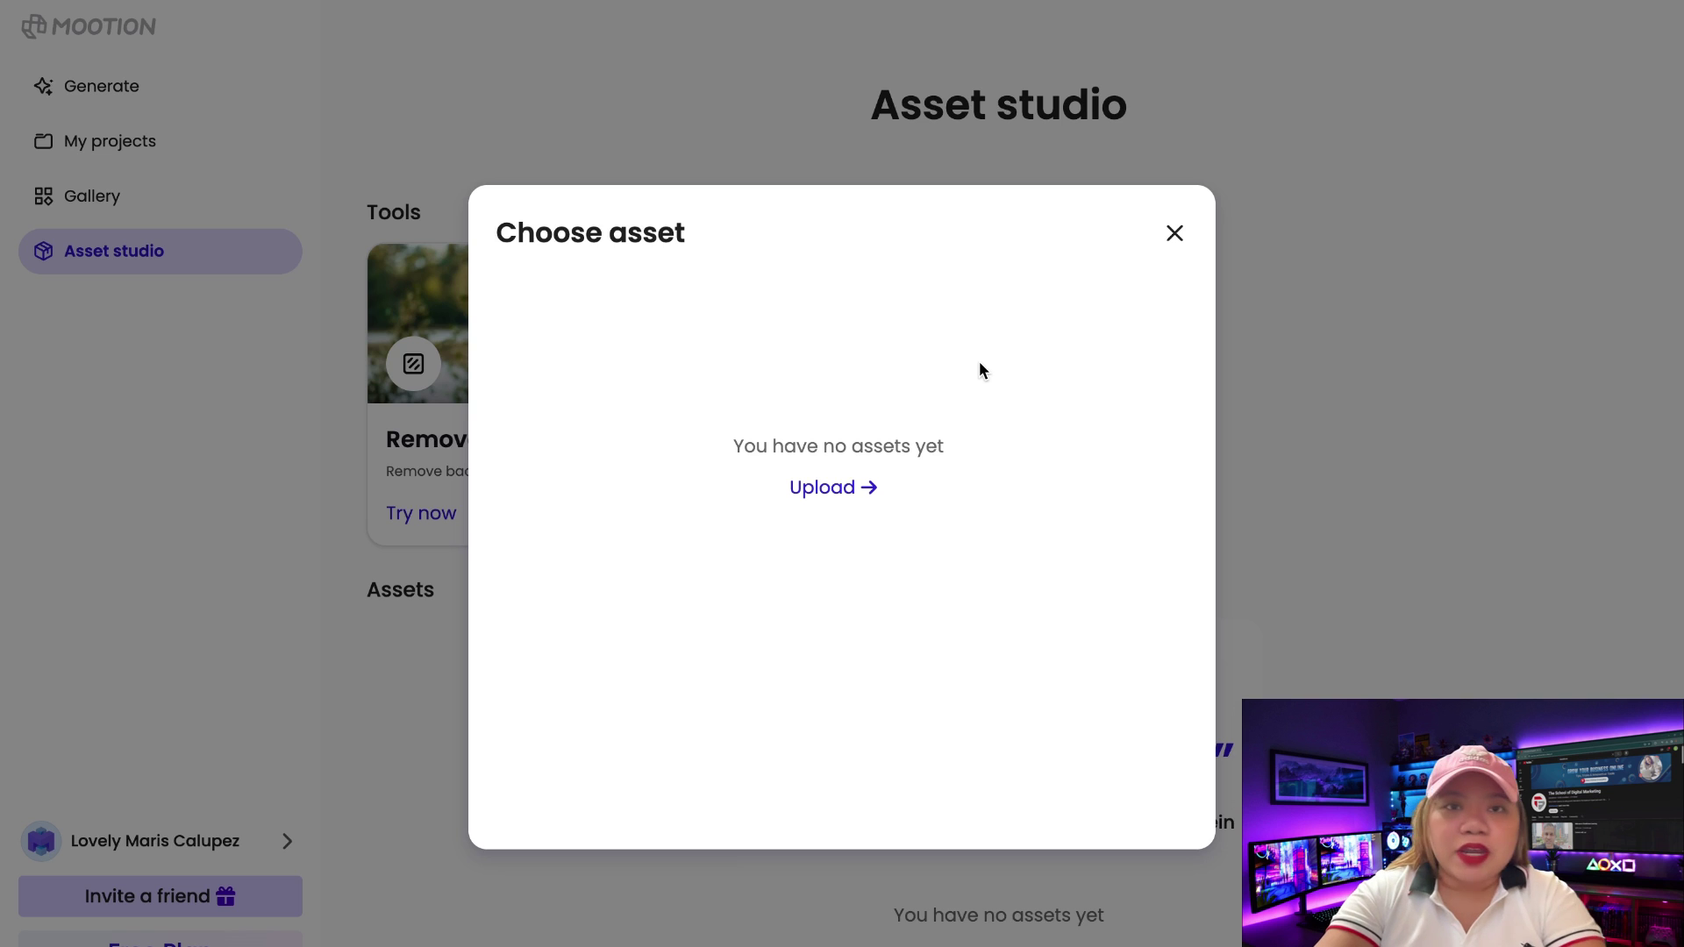
pyautogui.click(1174, 233)
pyautogui.click(859, 351)
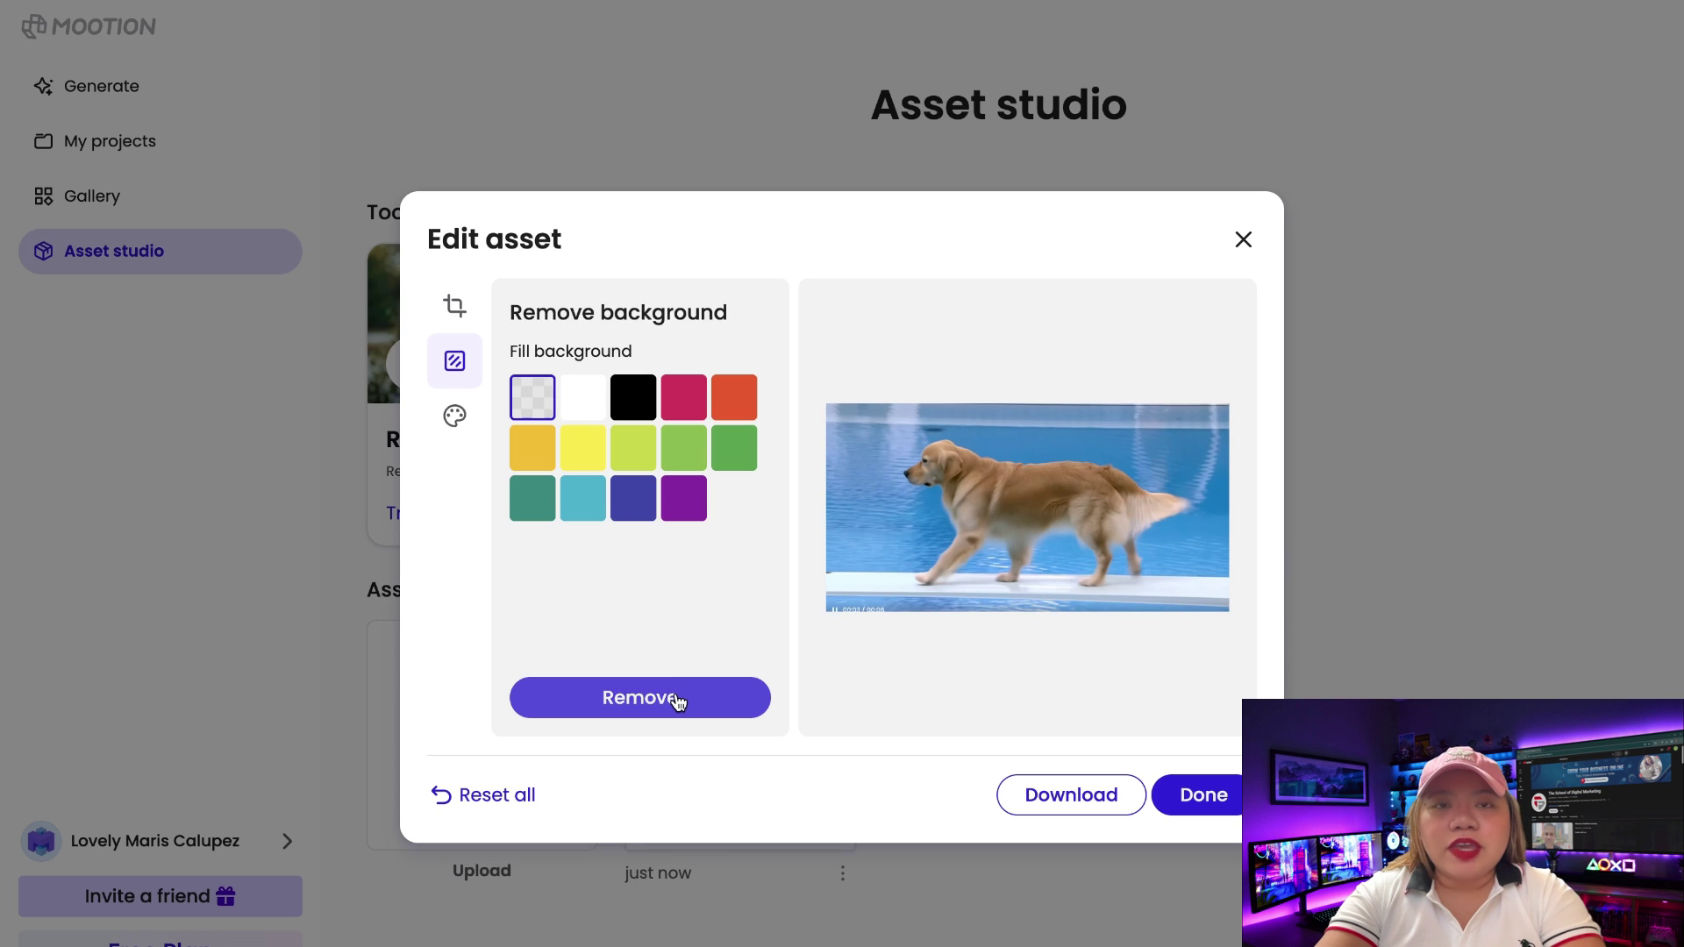
pyautogui.click(676, 699)
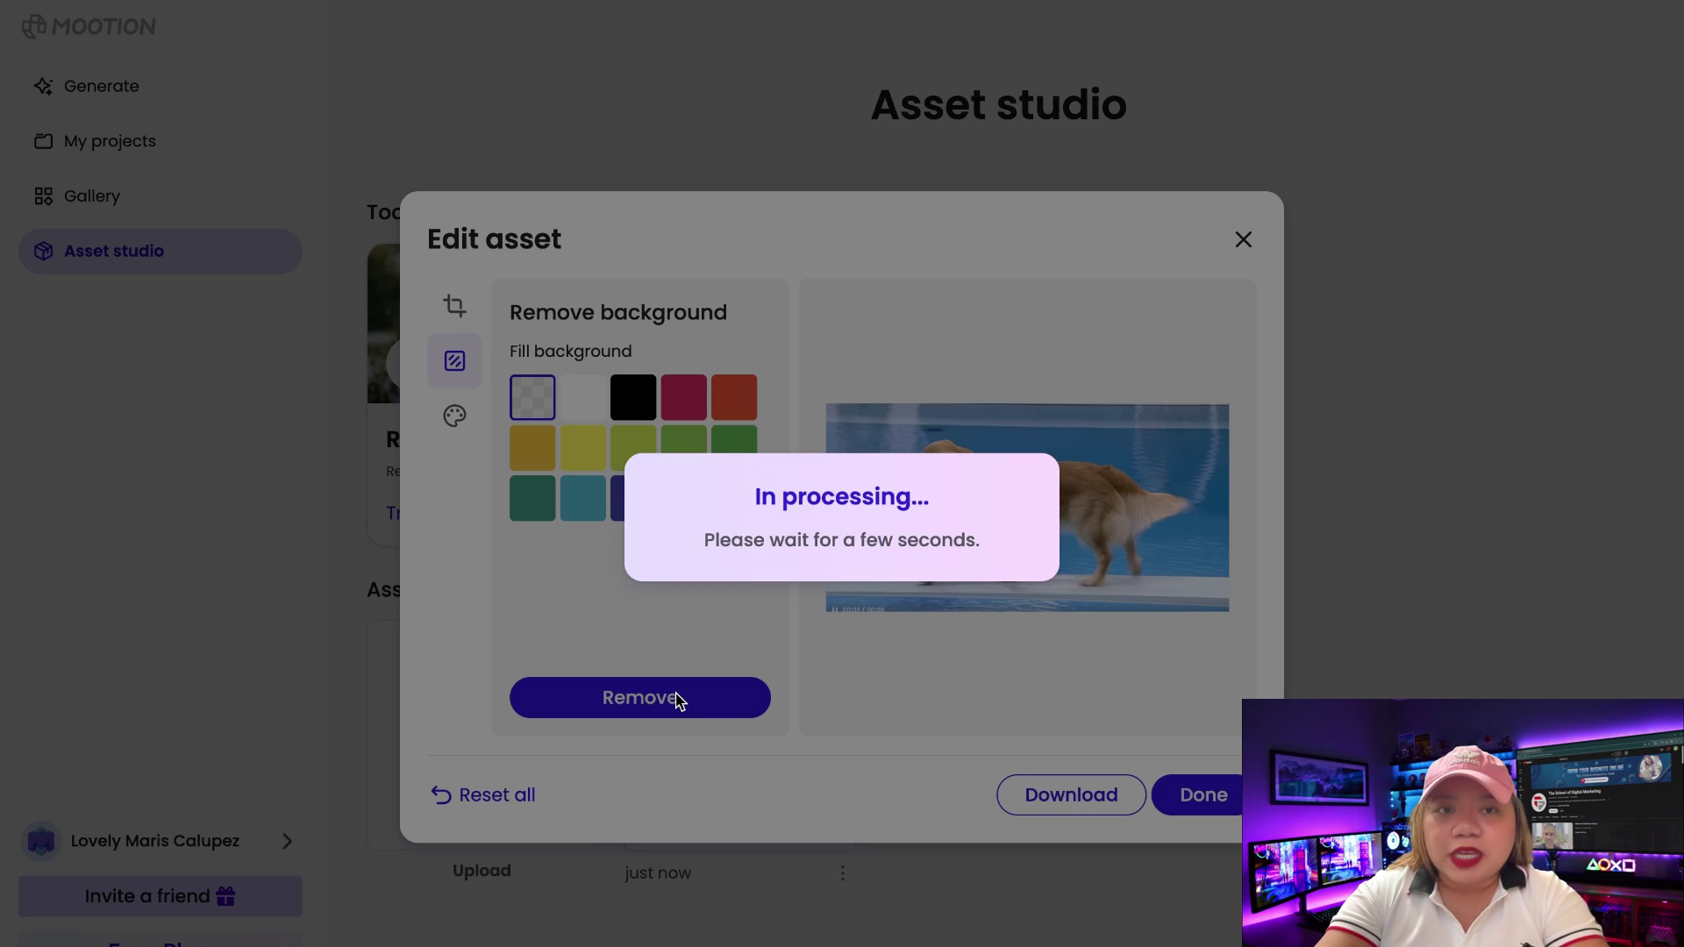
pyautogui.click(582, 498)
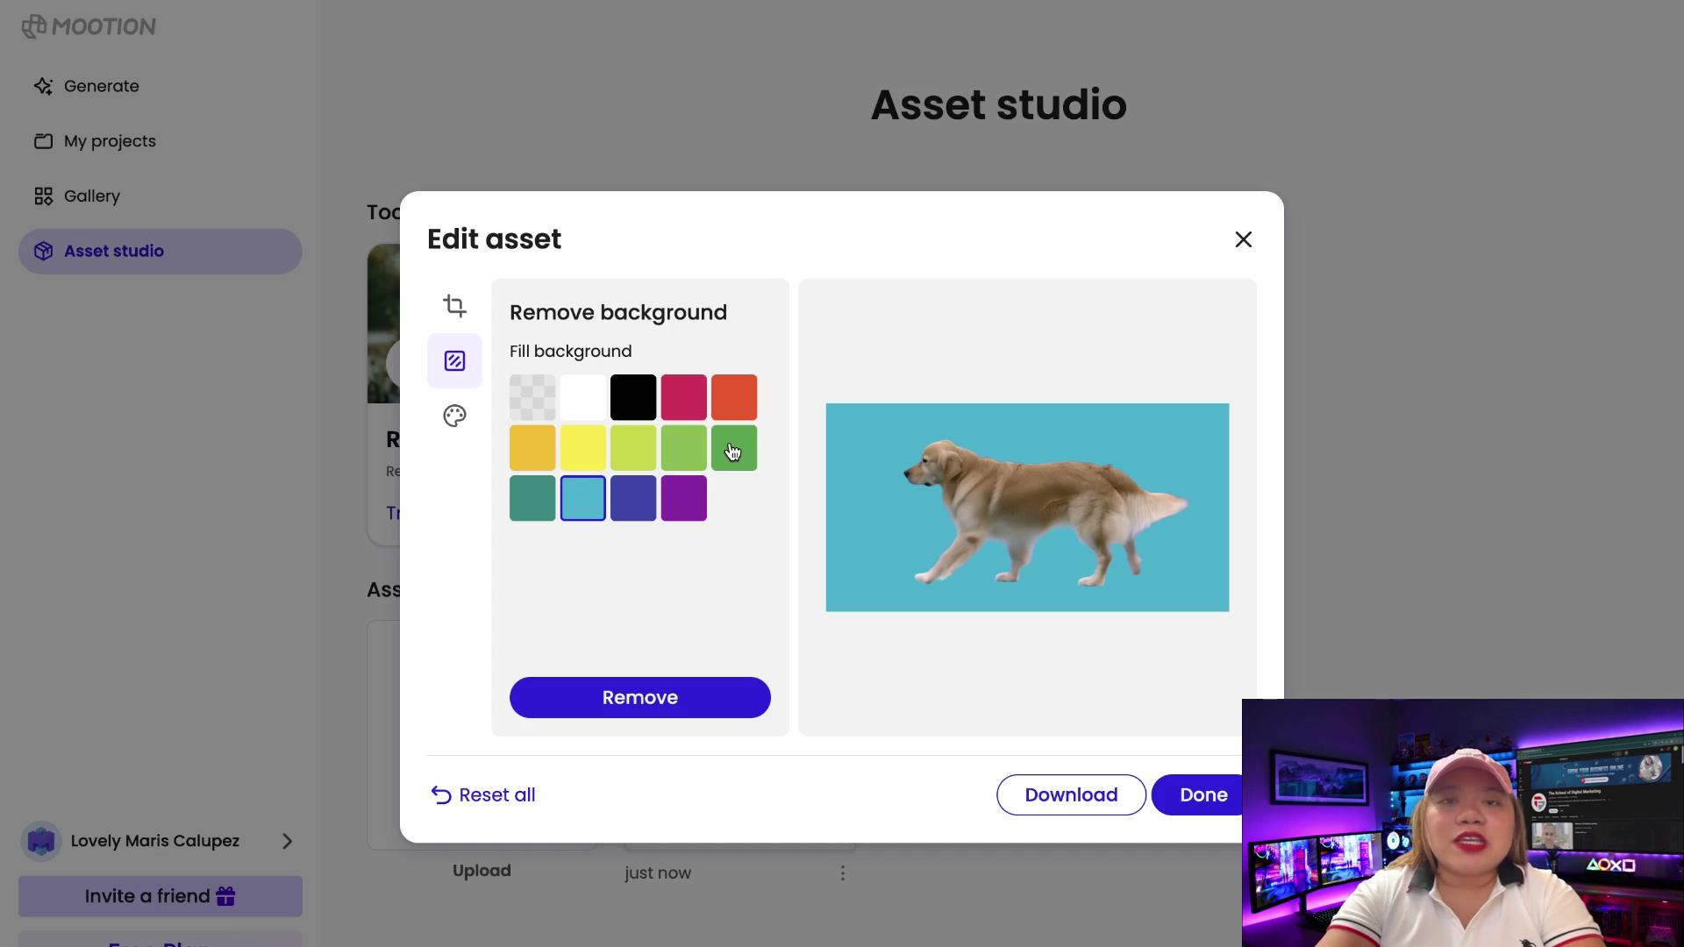
pyautogui.click(1203, 795)
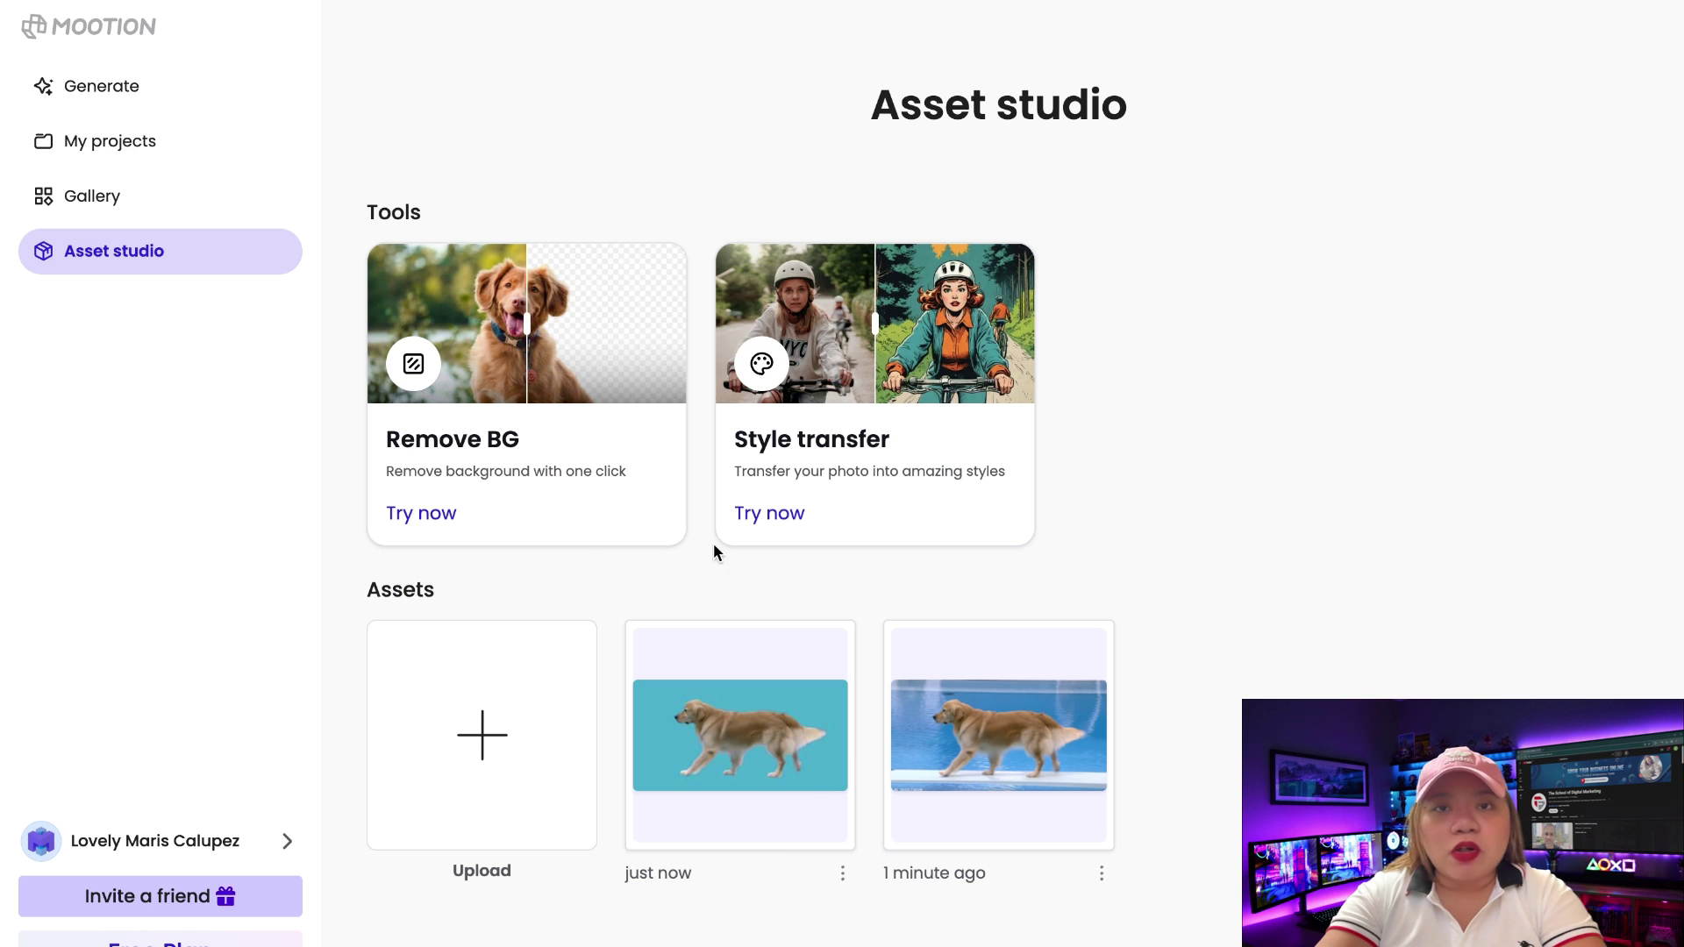
# - Restyle the dog clip into a 3D cartoon image with Style transfer
pyautogui.click(772, 511)
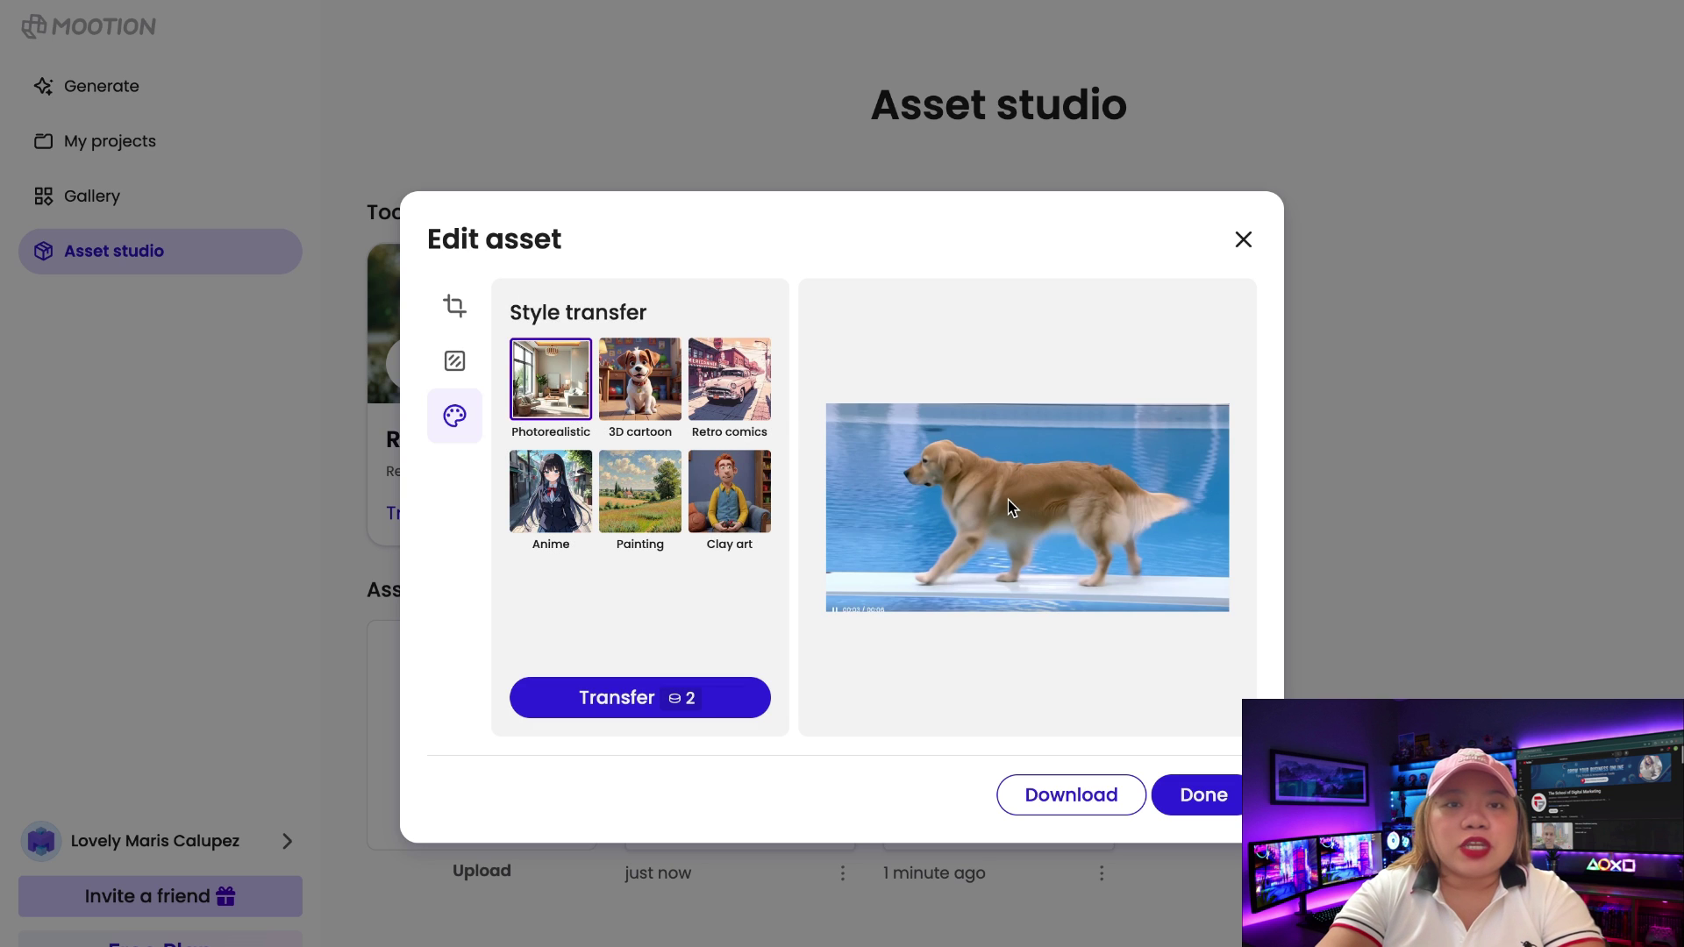
pyautogui.click(638, 416)
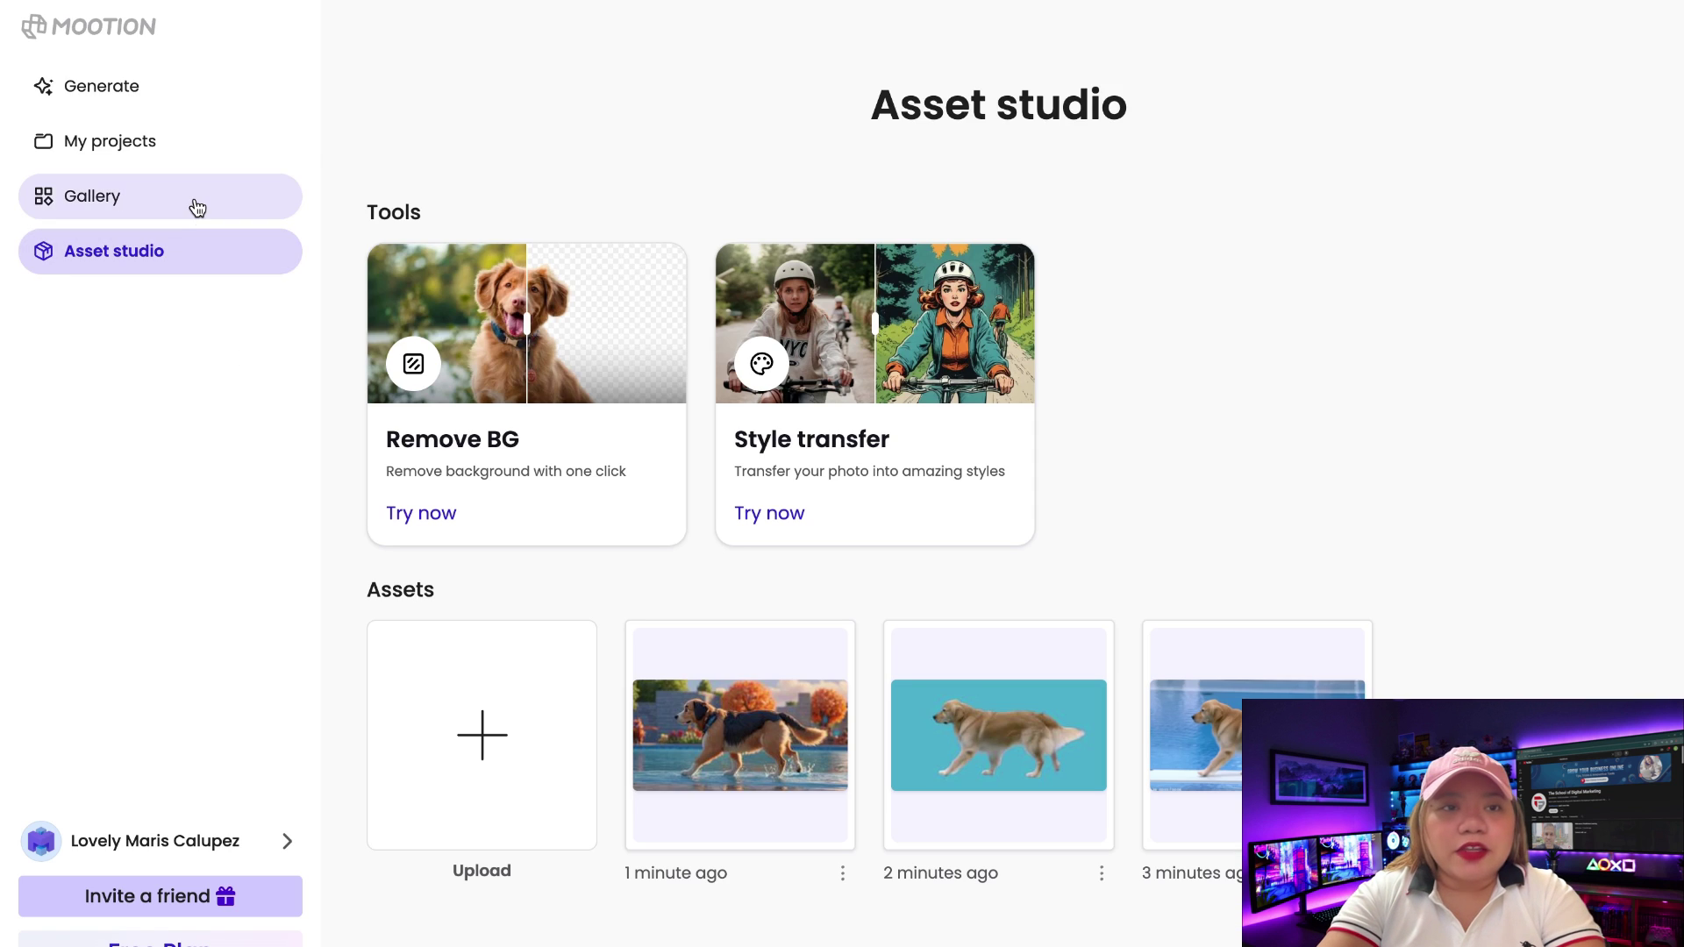
pyautogui.click(195, 207)
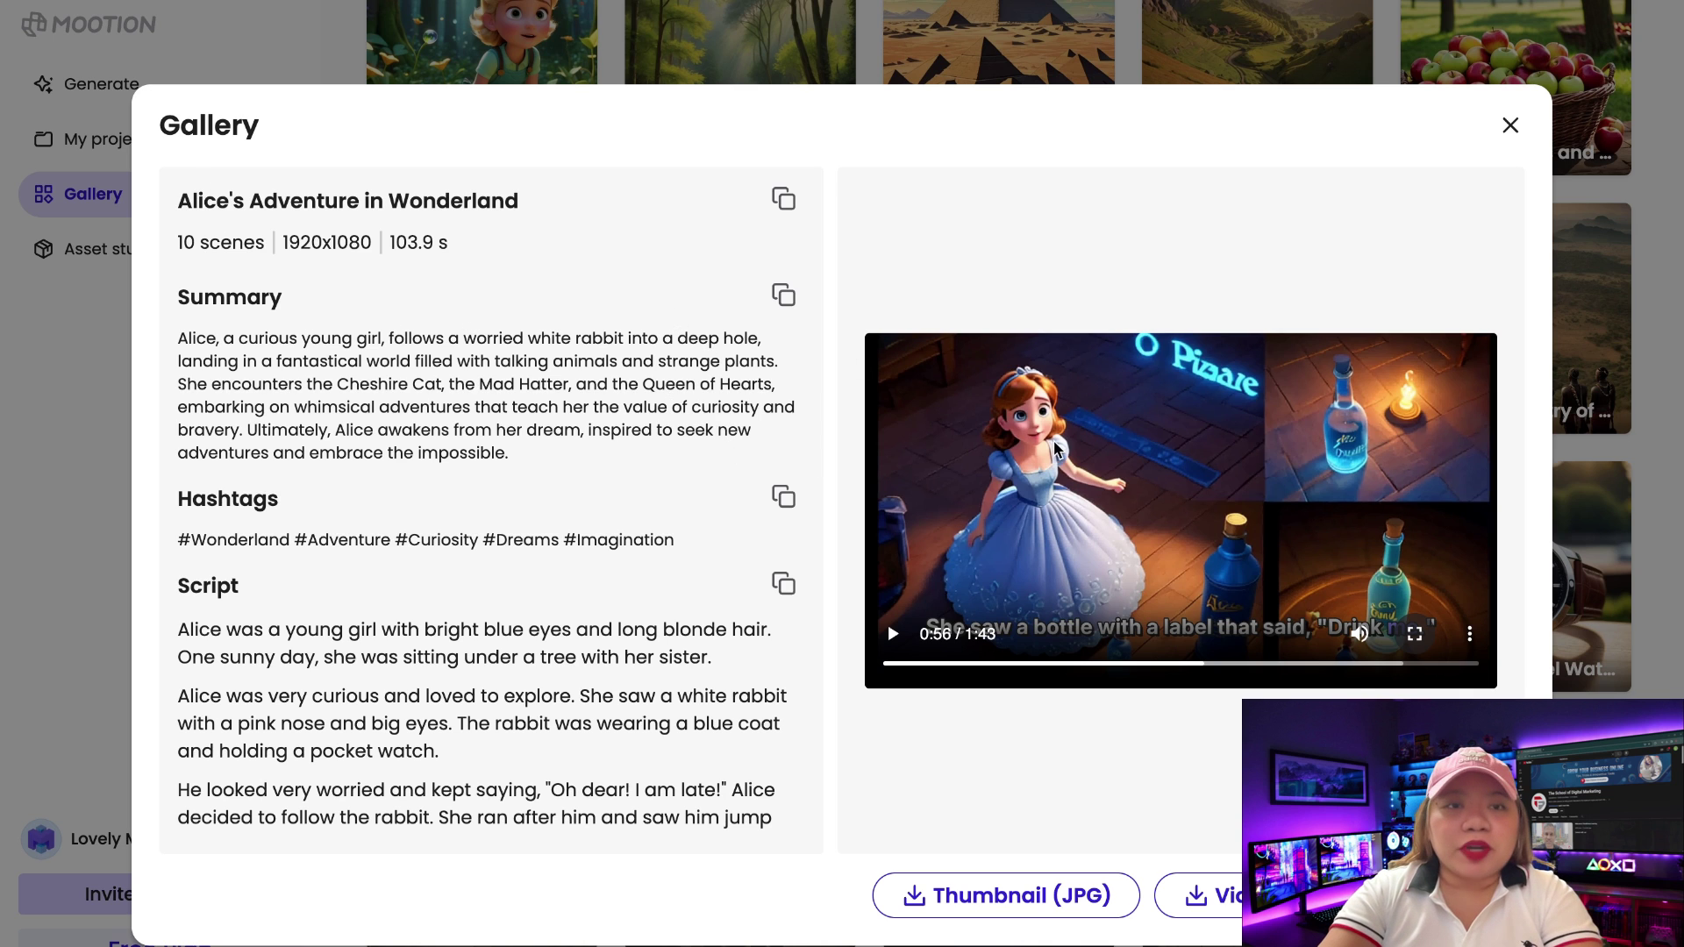
# - Highlight the Summary and Hashtags sections of the Alice's Adventure in Wonderland example
pyautogui.doubleClick(229, 297)
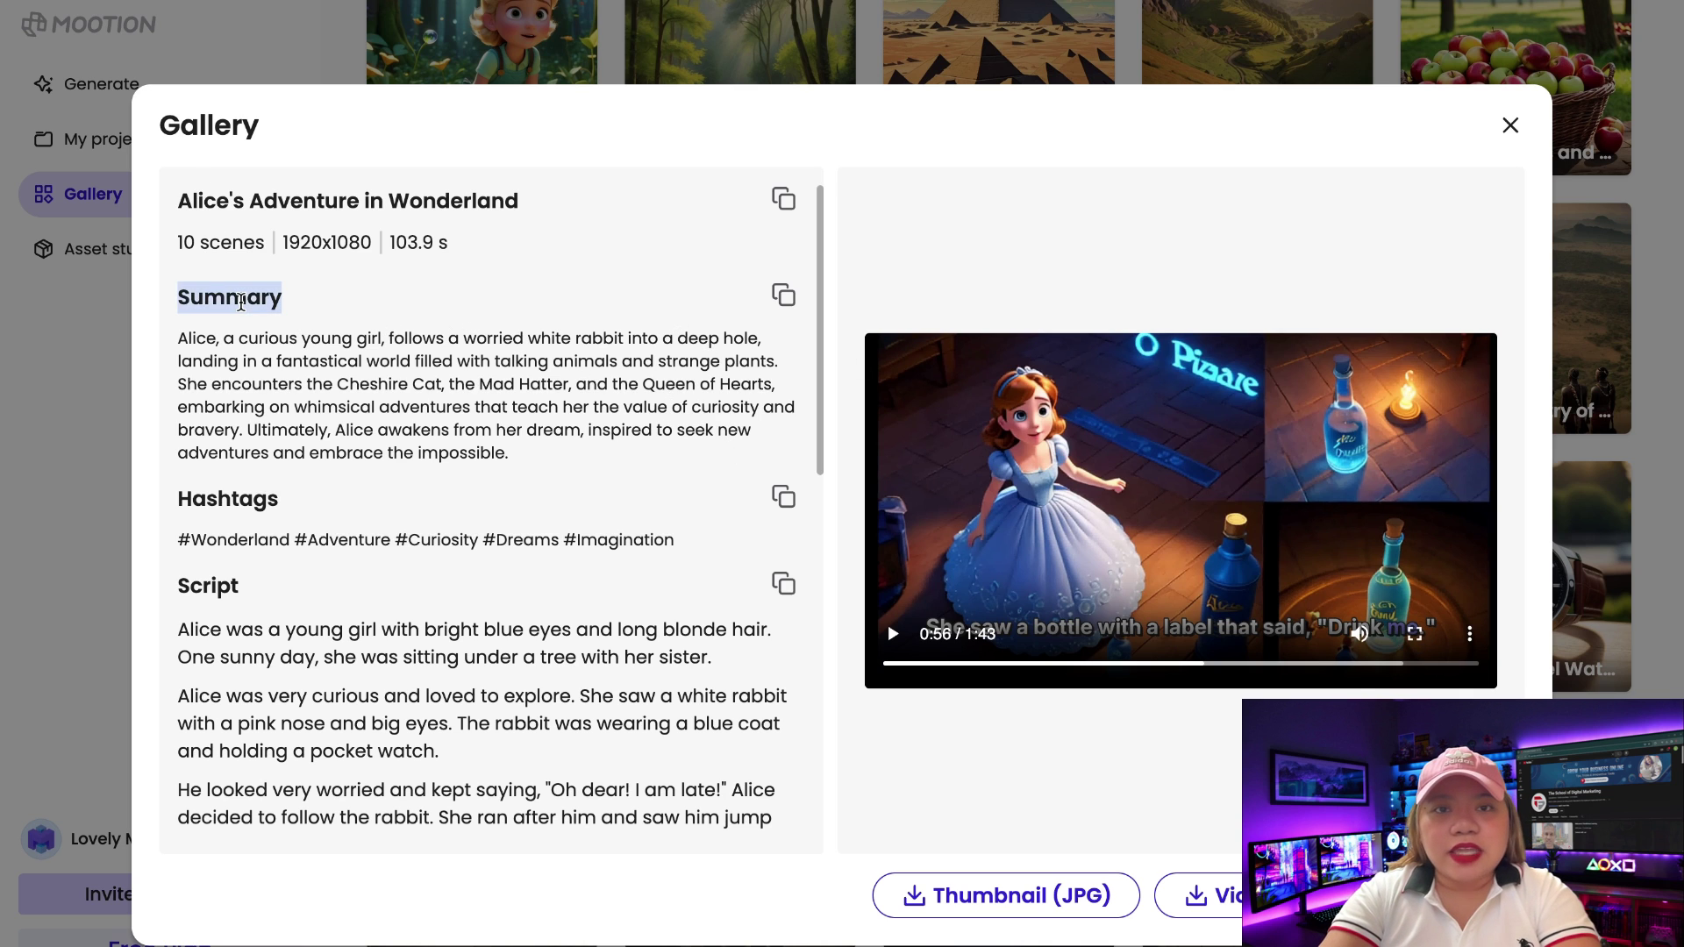
pyautogui.doubleClick(227, 496)
pyautogui.click(707, 485)
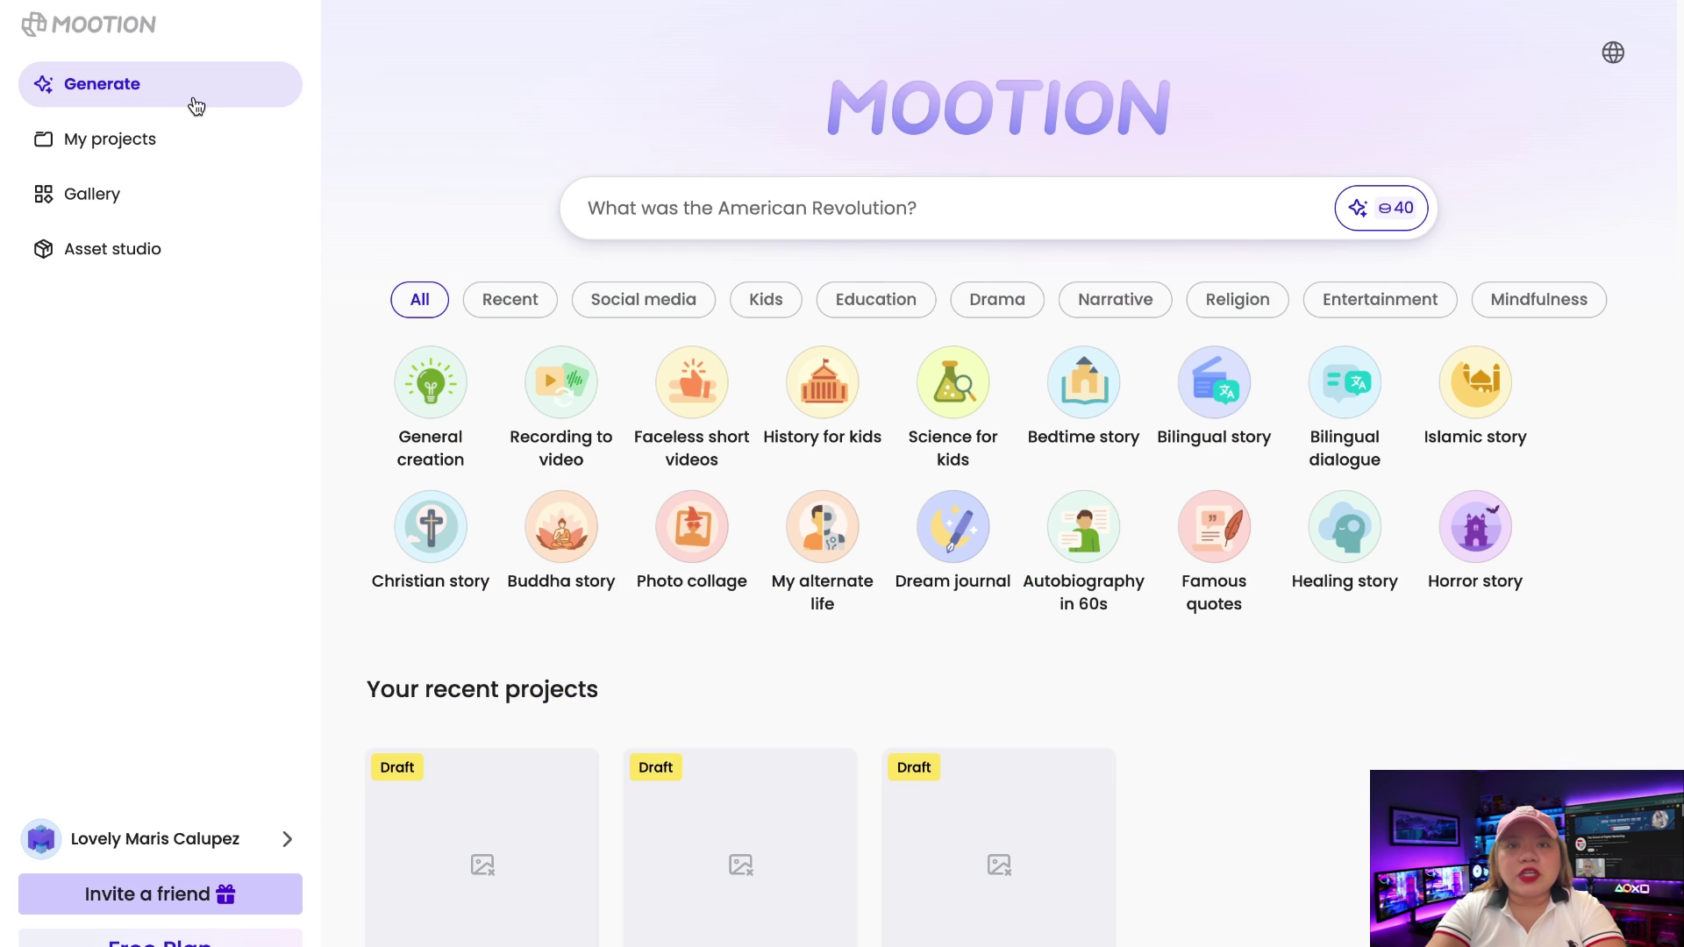
# - Start a new General creation video and focus its empty prompt box
pyautogui.click(195, 105)
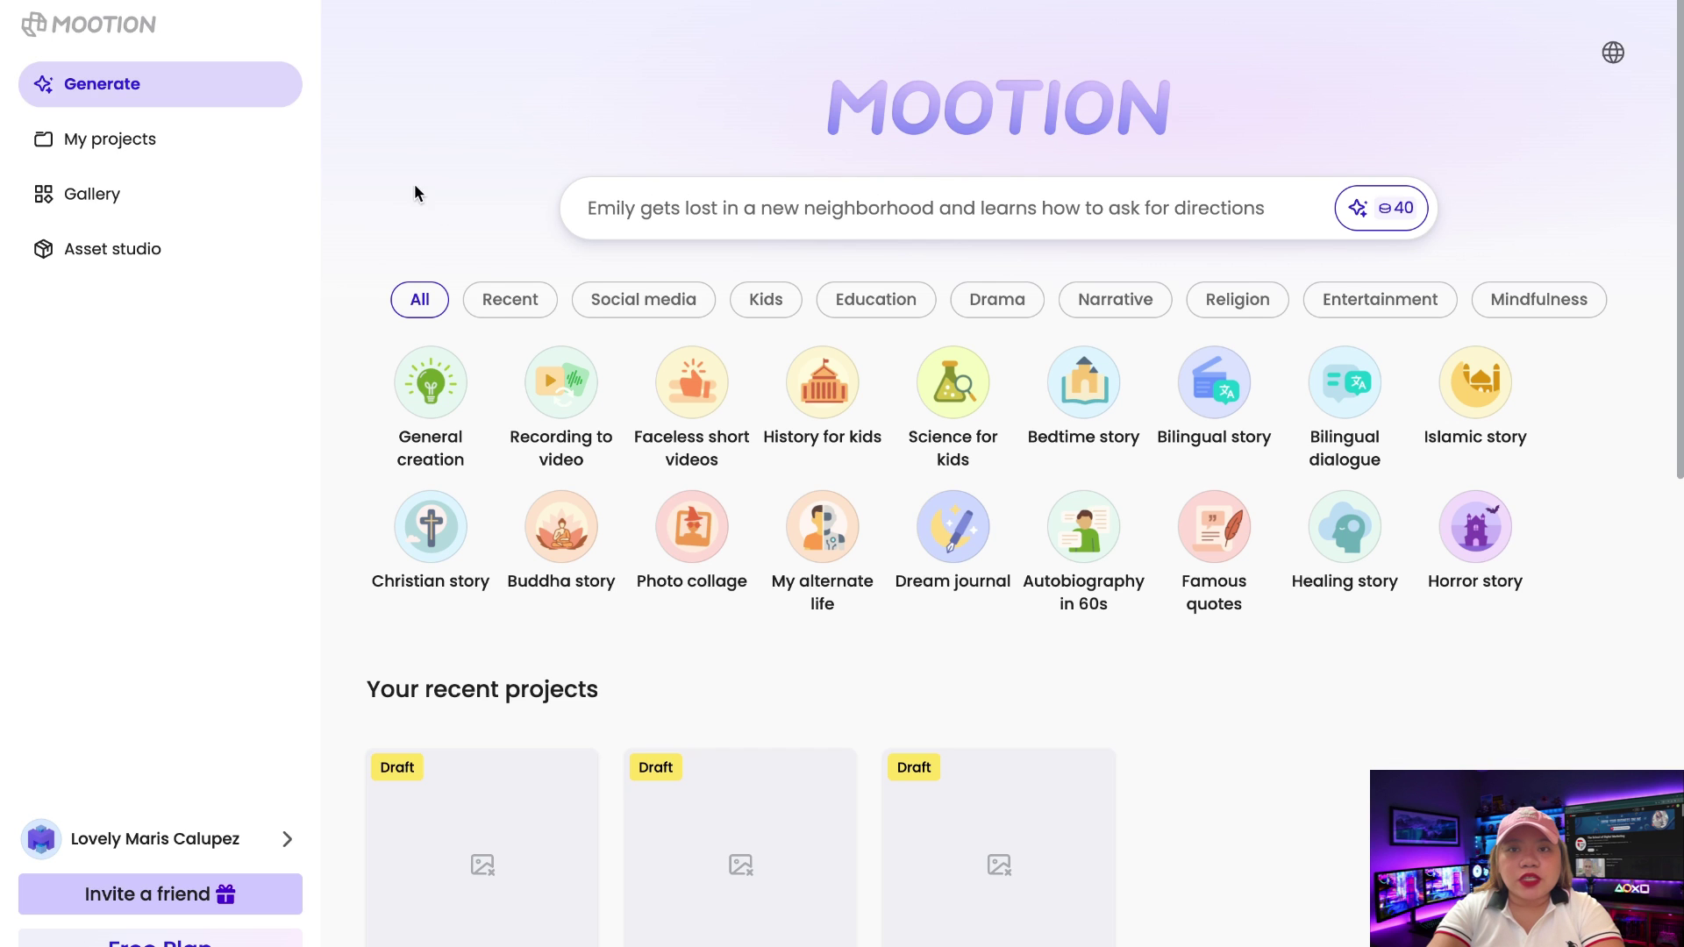
pyautogui.click(429, 382)
pyautogui.click(665, 314)
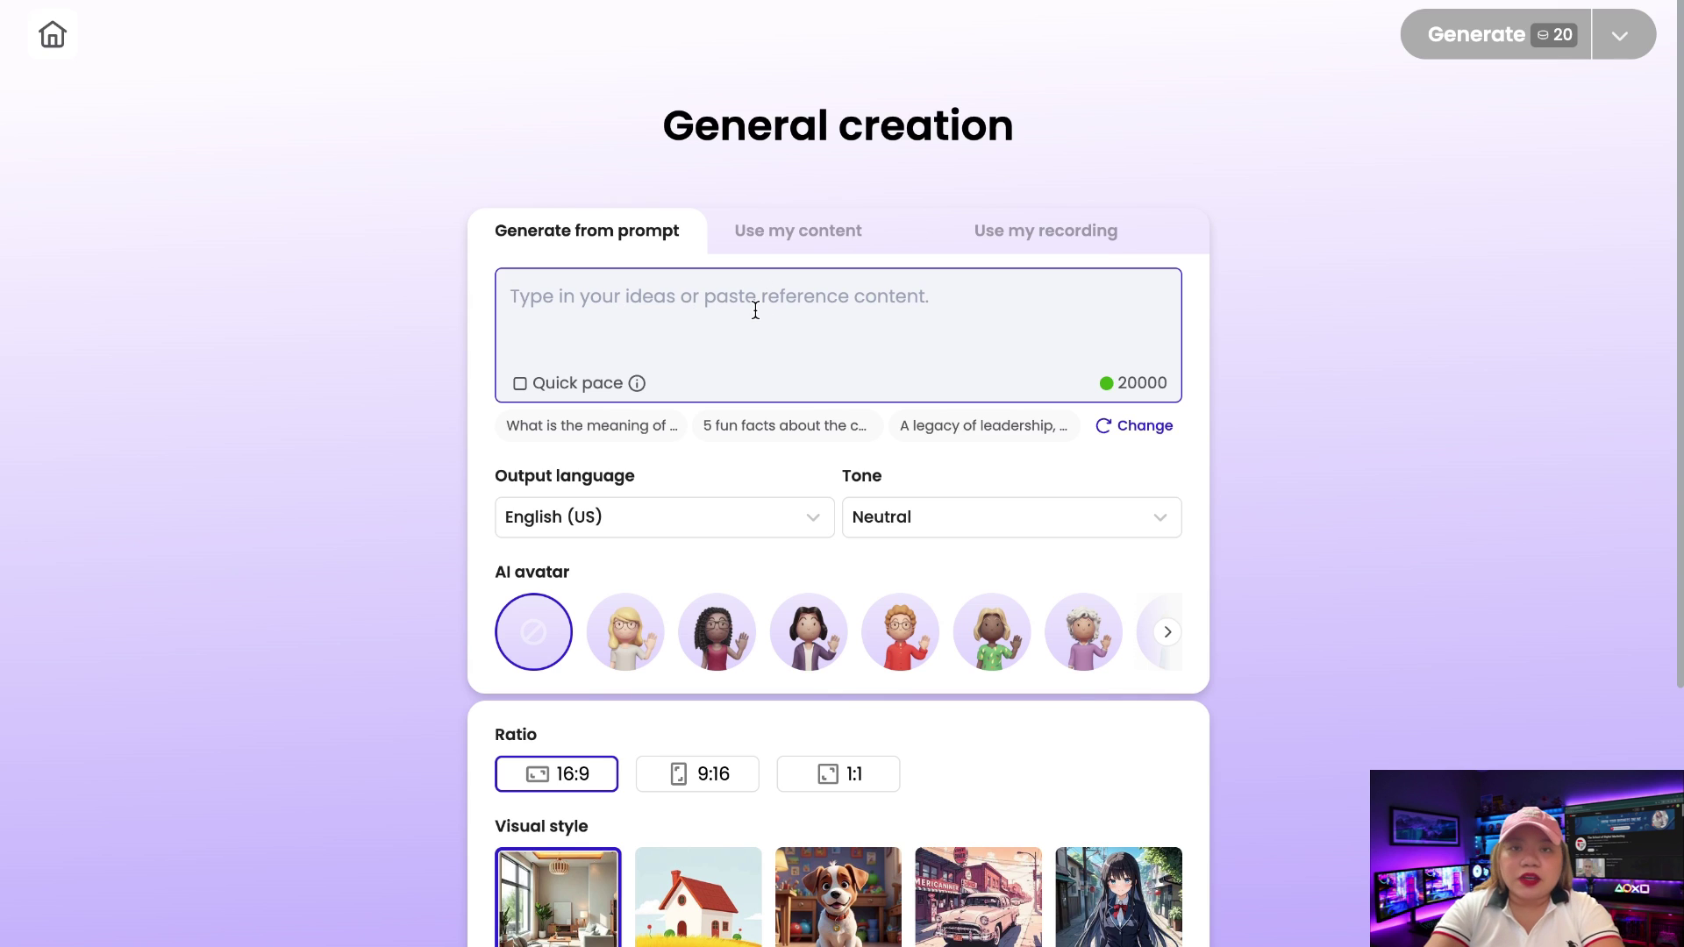
pyautogui.click(805, 245)
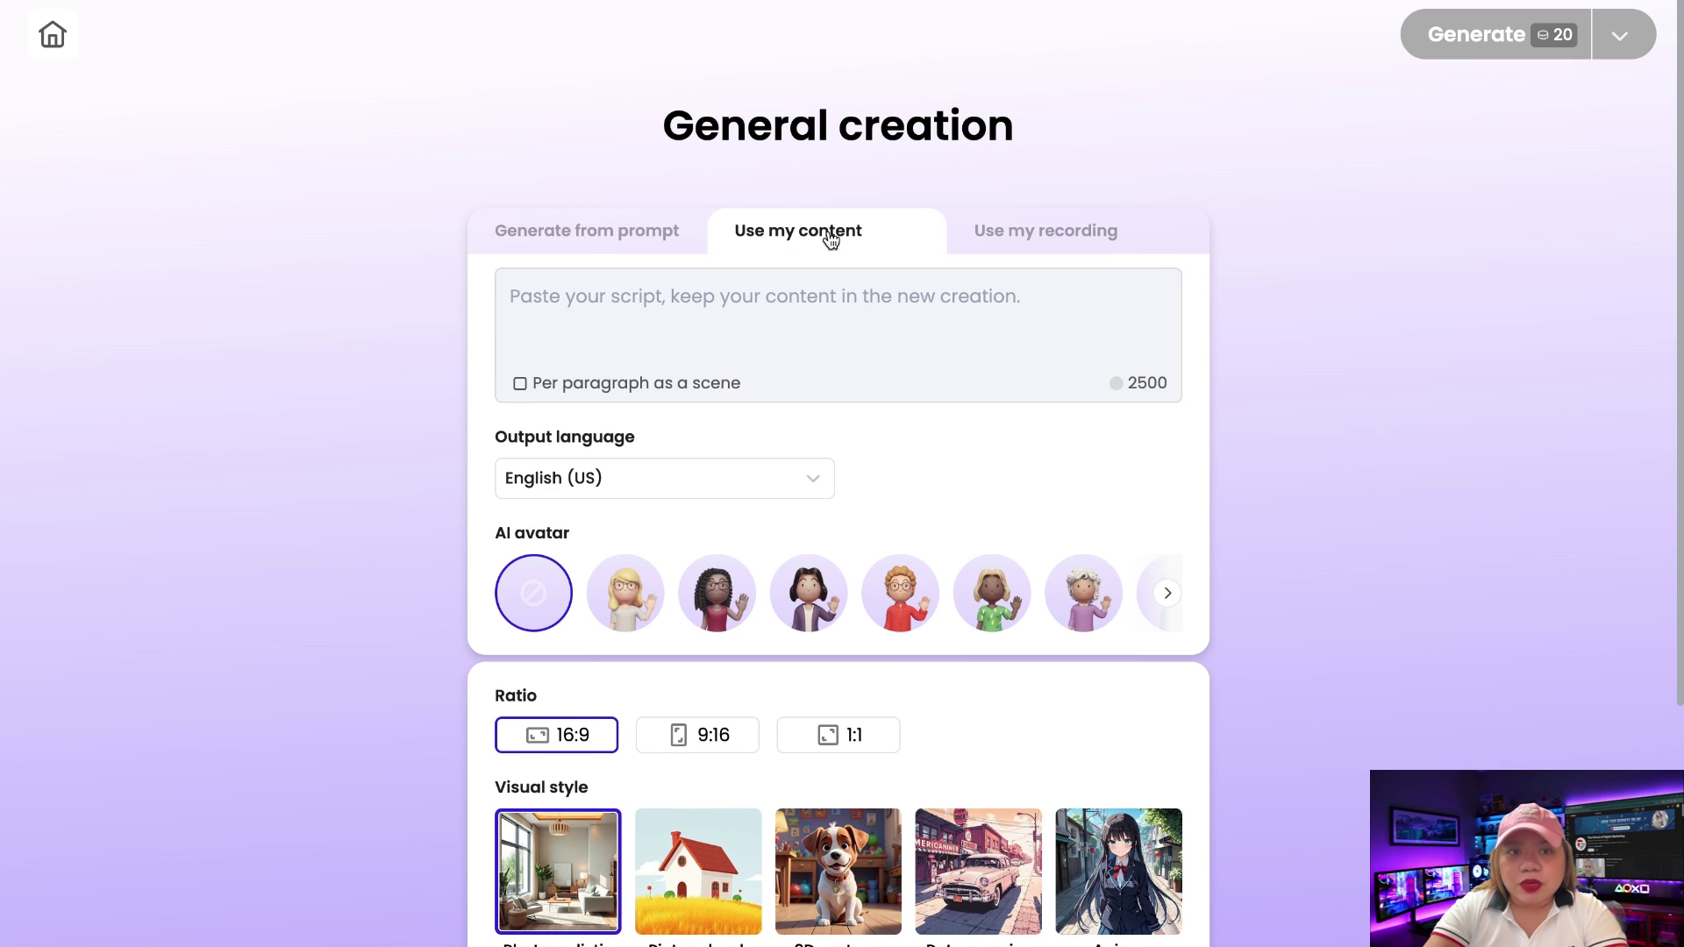
# - Choose Use my content, copy the Leo story text and focus the empty script box
pyautogui.click(1048, 244)
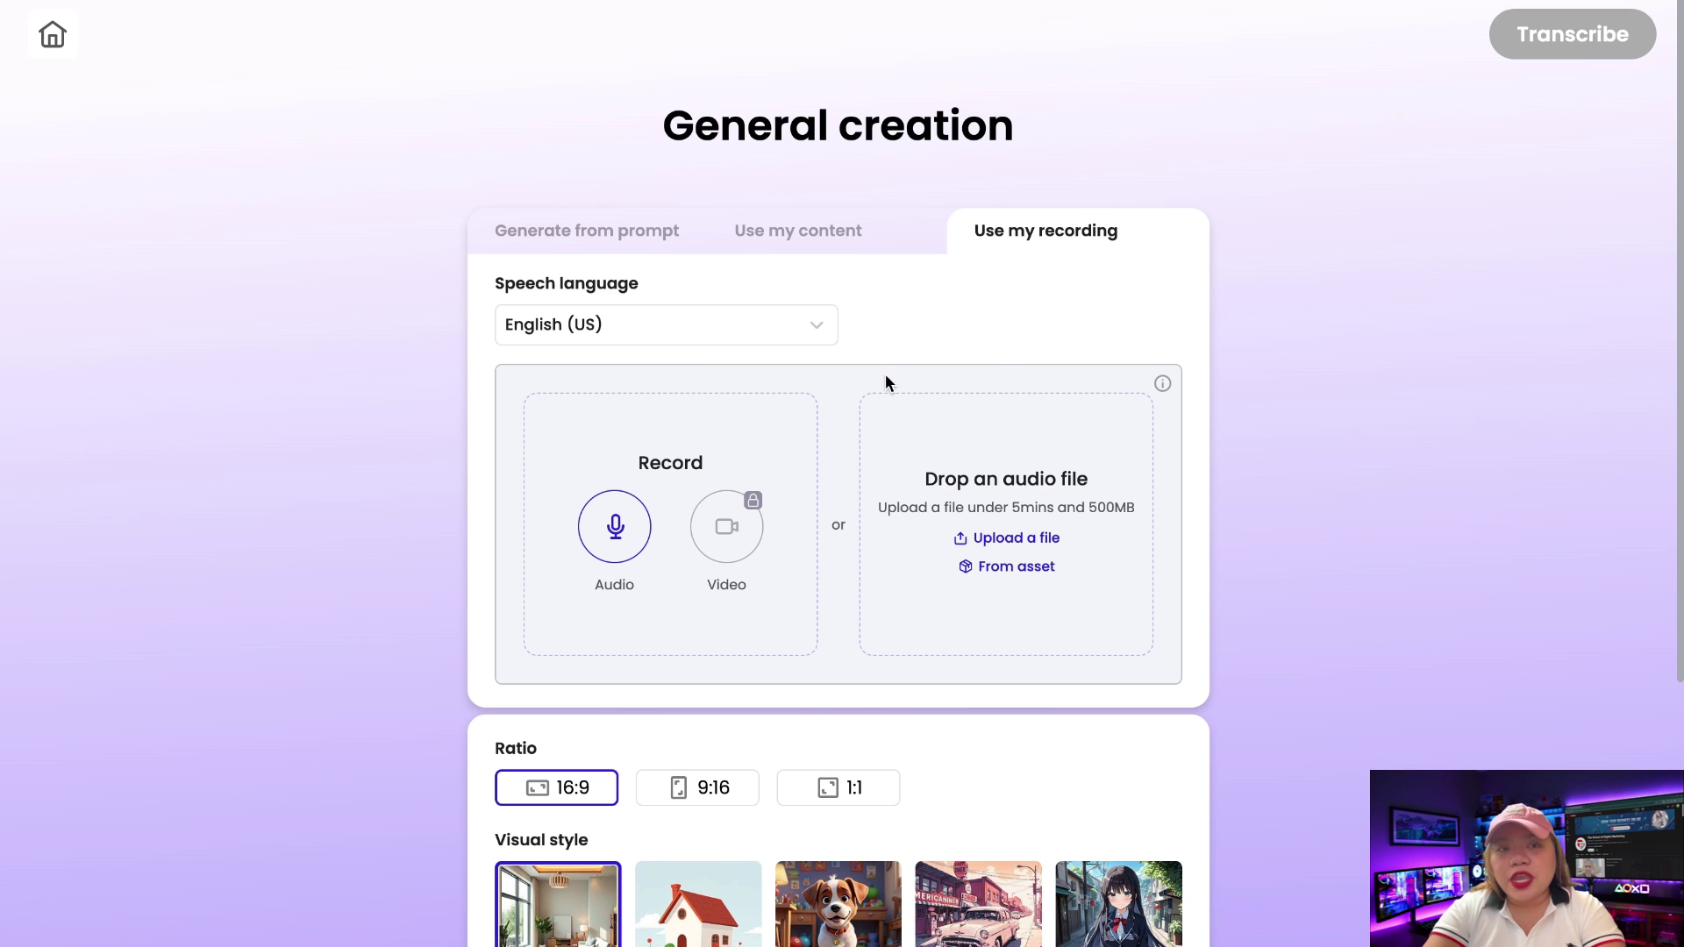
pyautogui.click(807, 236)
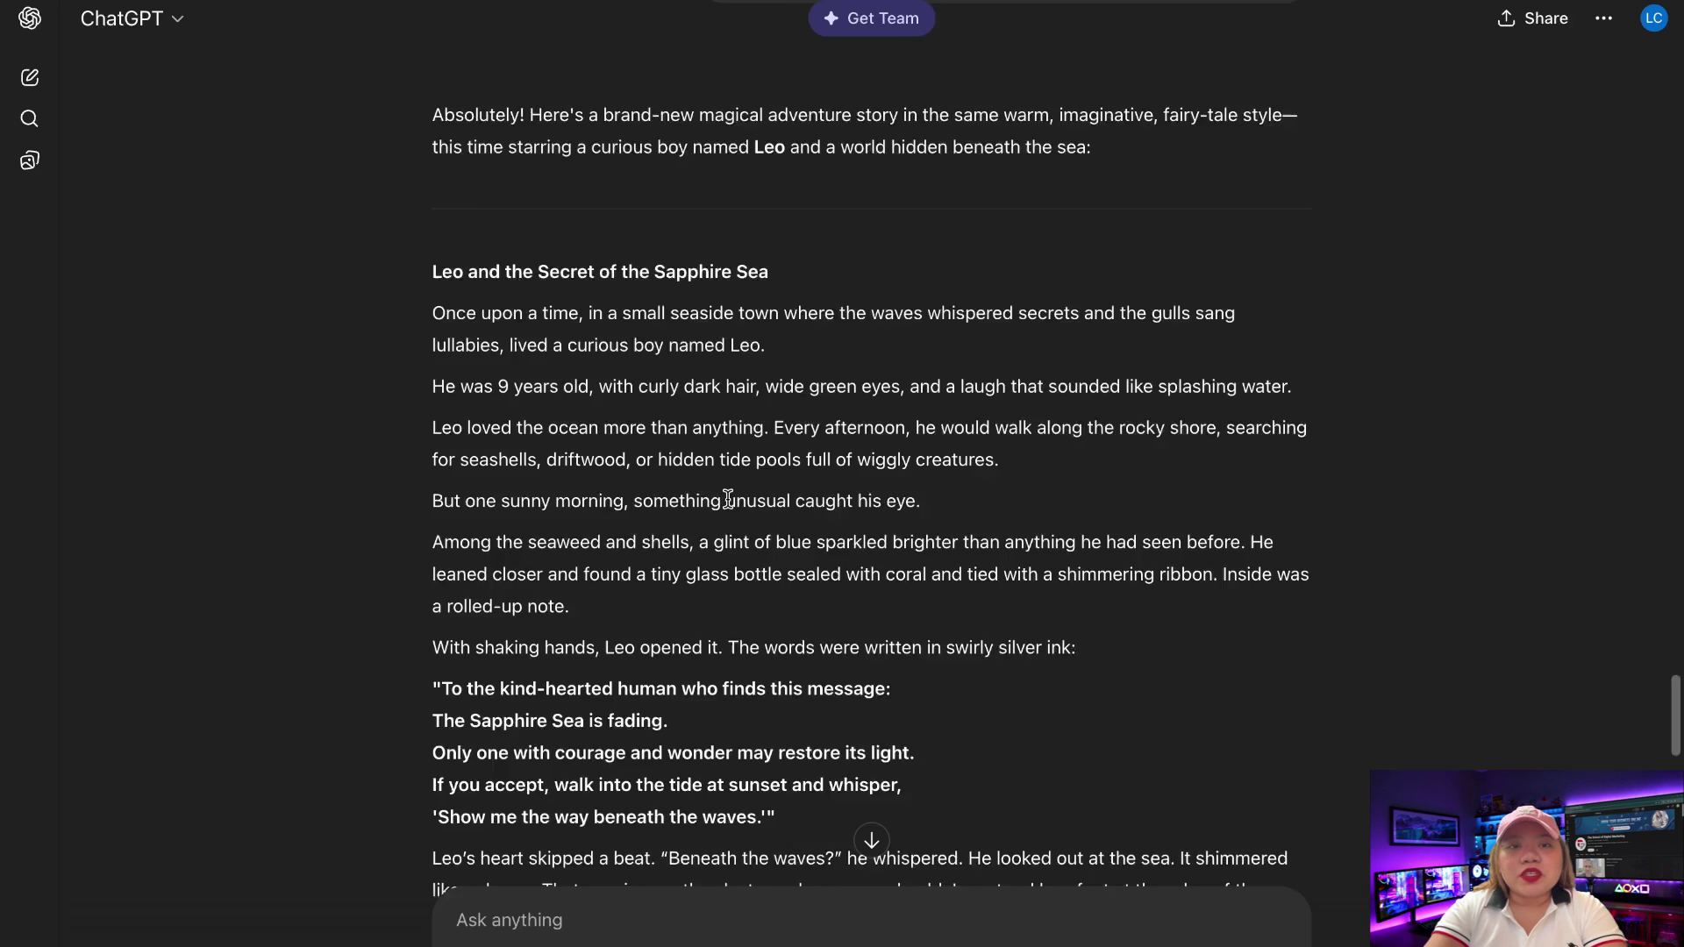
pyautogui.scroll(-3, 728, 498)
pyautogui.moveTo(430, 42); pyautogui.dragTo(974, 697)
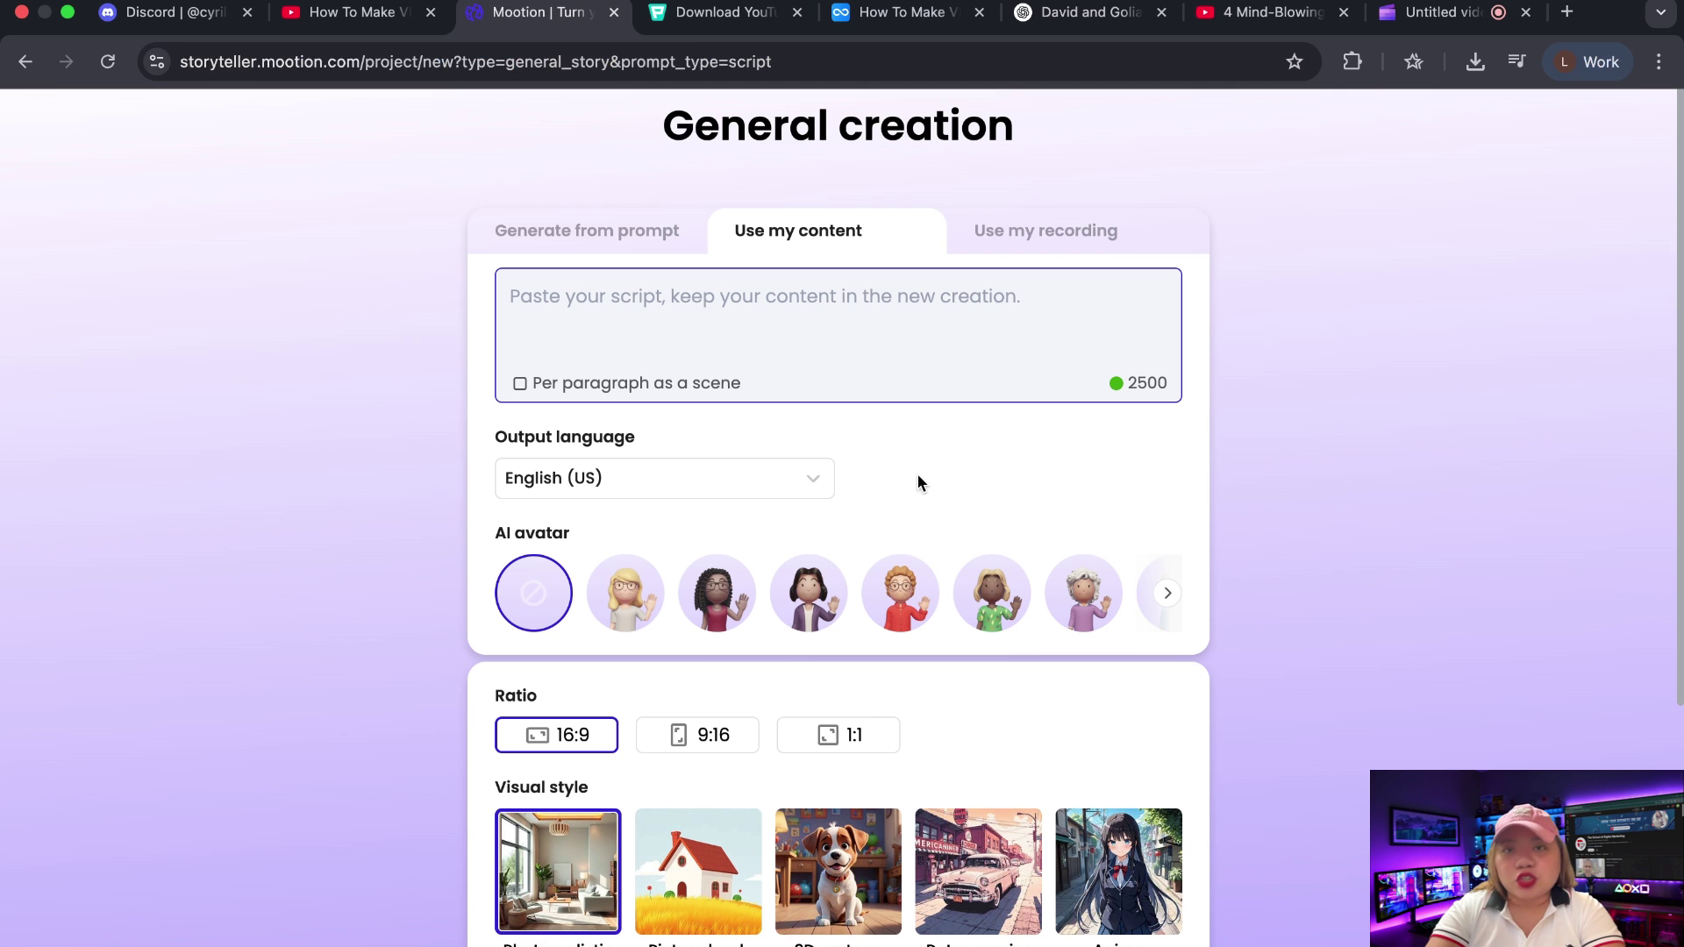
pyautogui.click(711, 312)
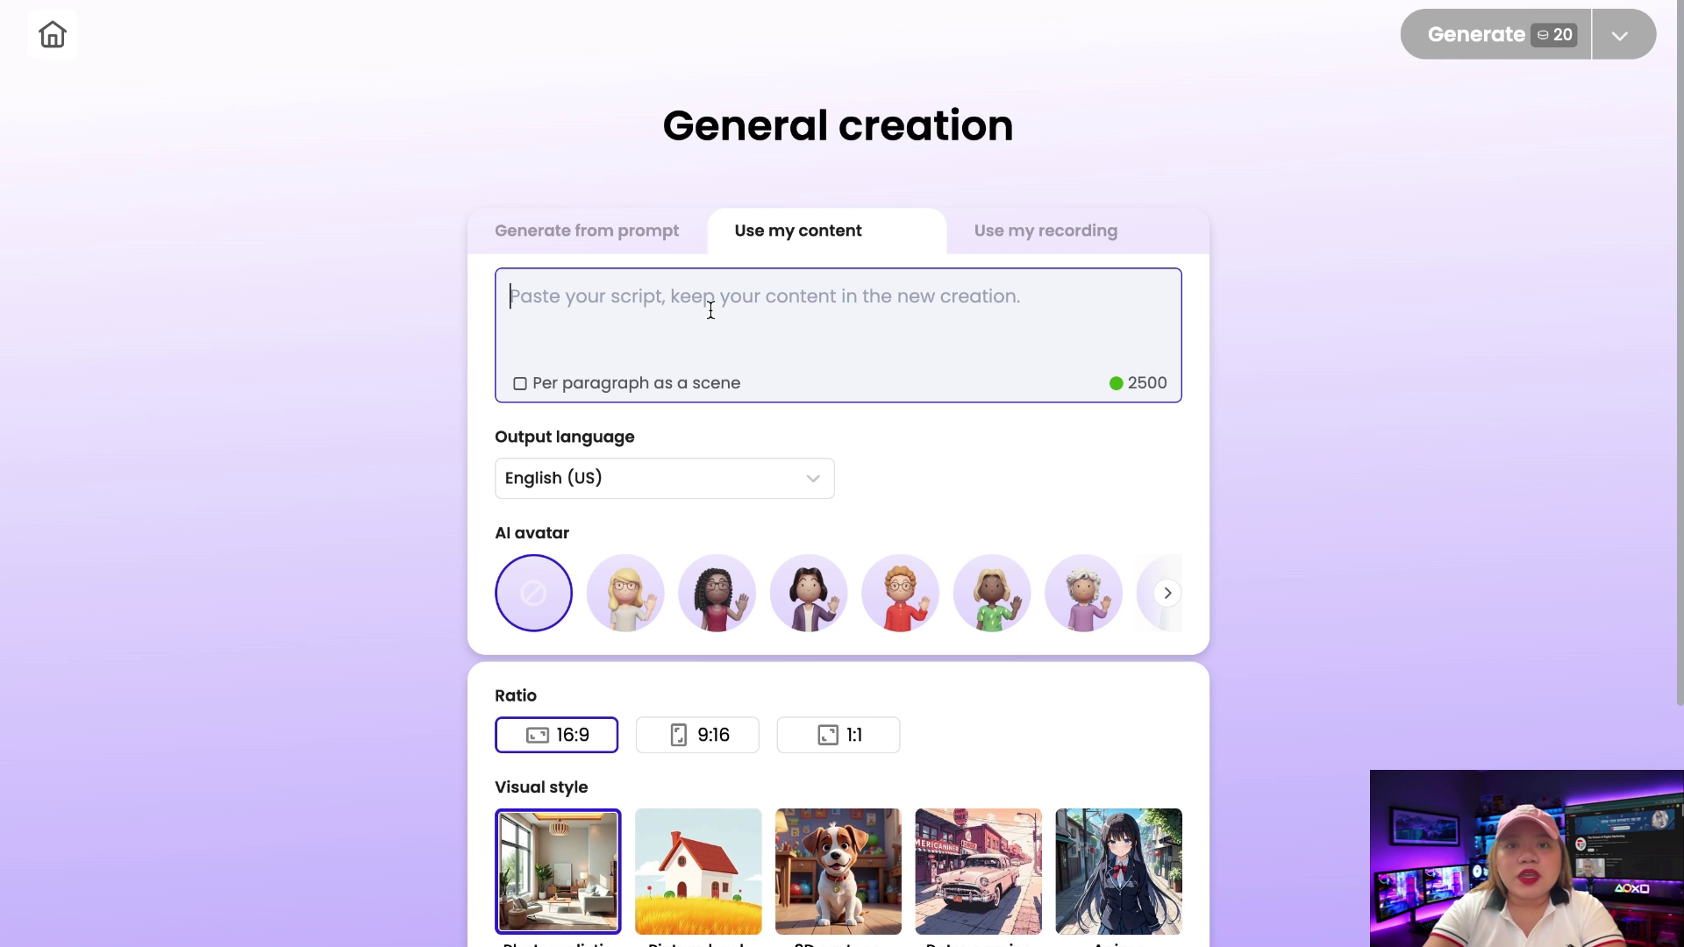
# - Paste the Leo story, make each paragraph a scene, and keep English (US) output
pyautogui.hotkey('ctrl', 'v')
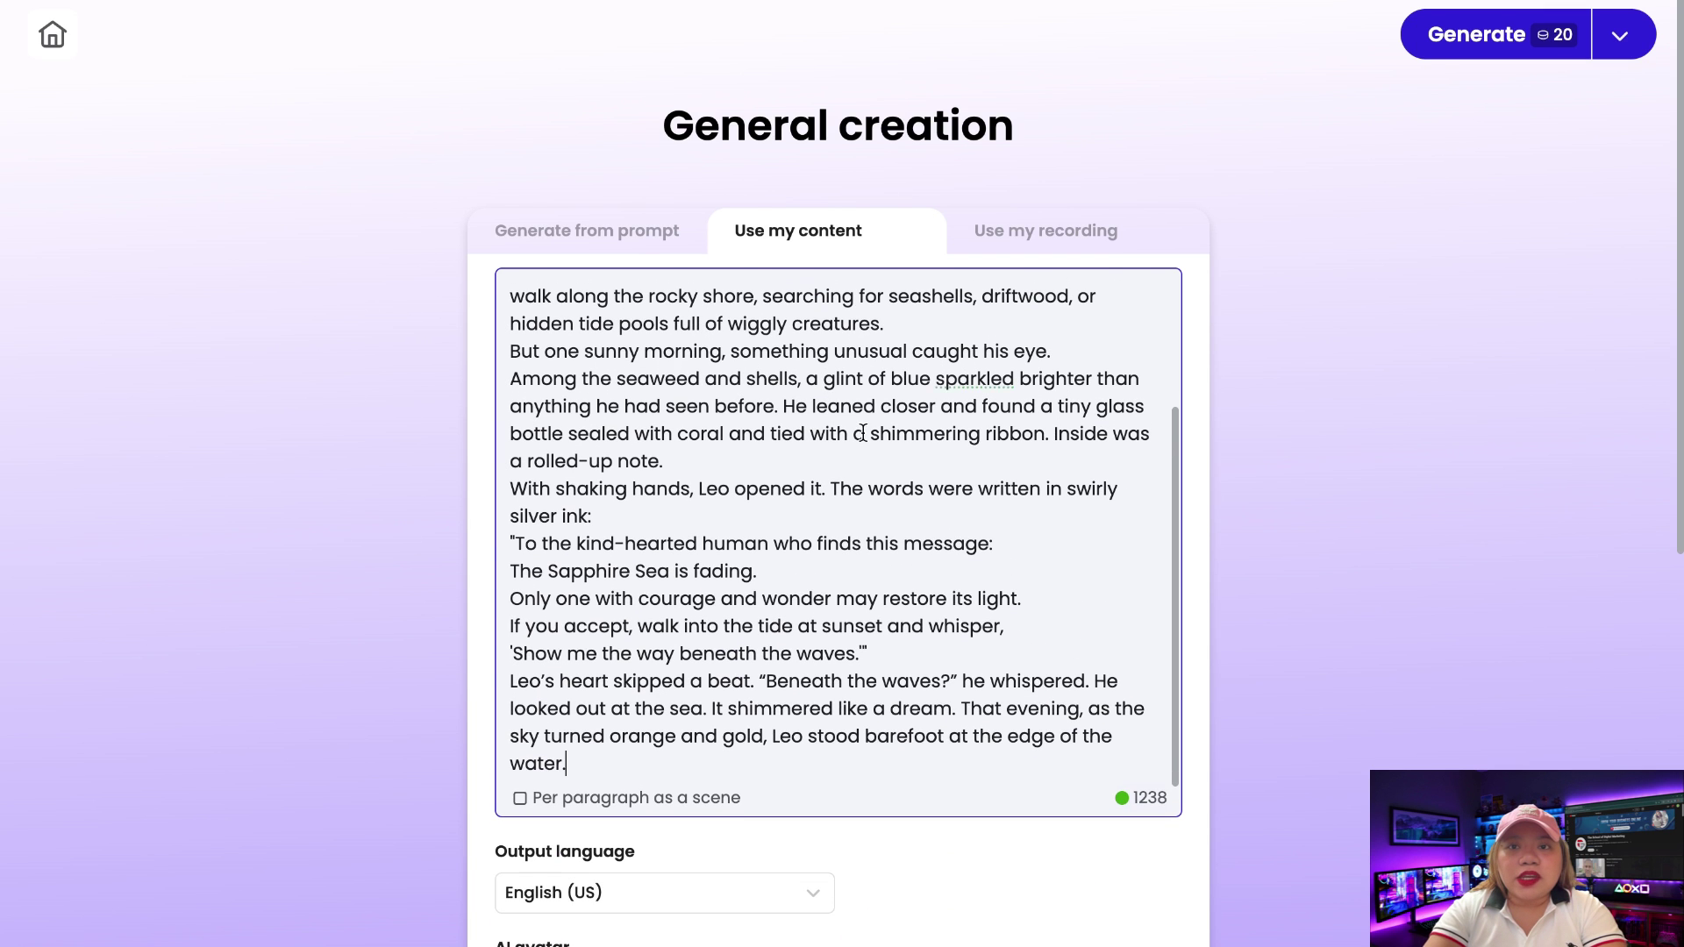
pyautogui.scroll(2, 863, 432)
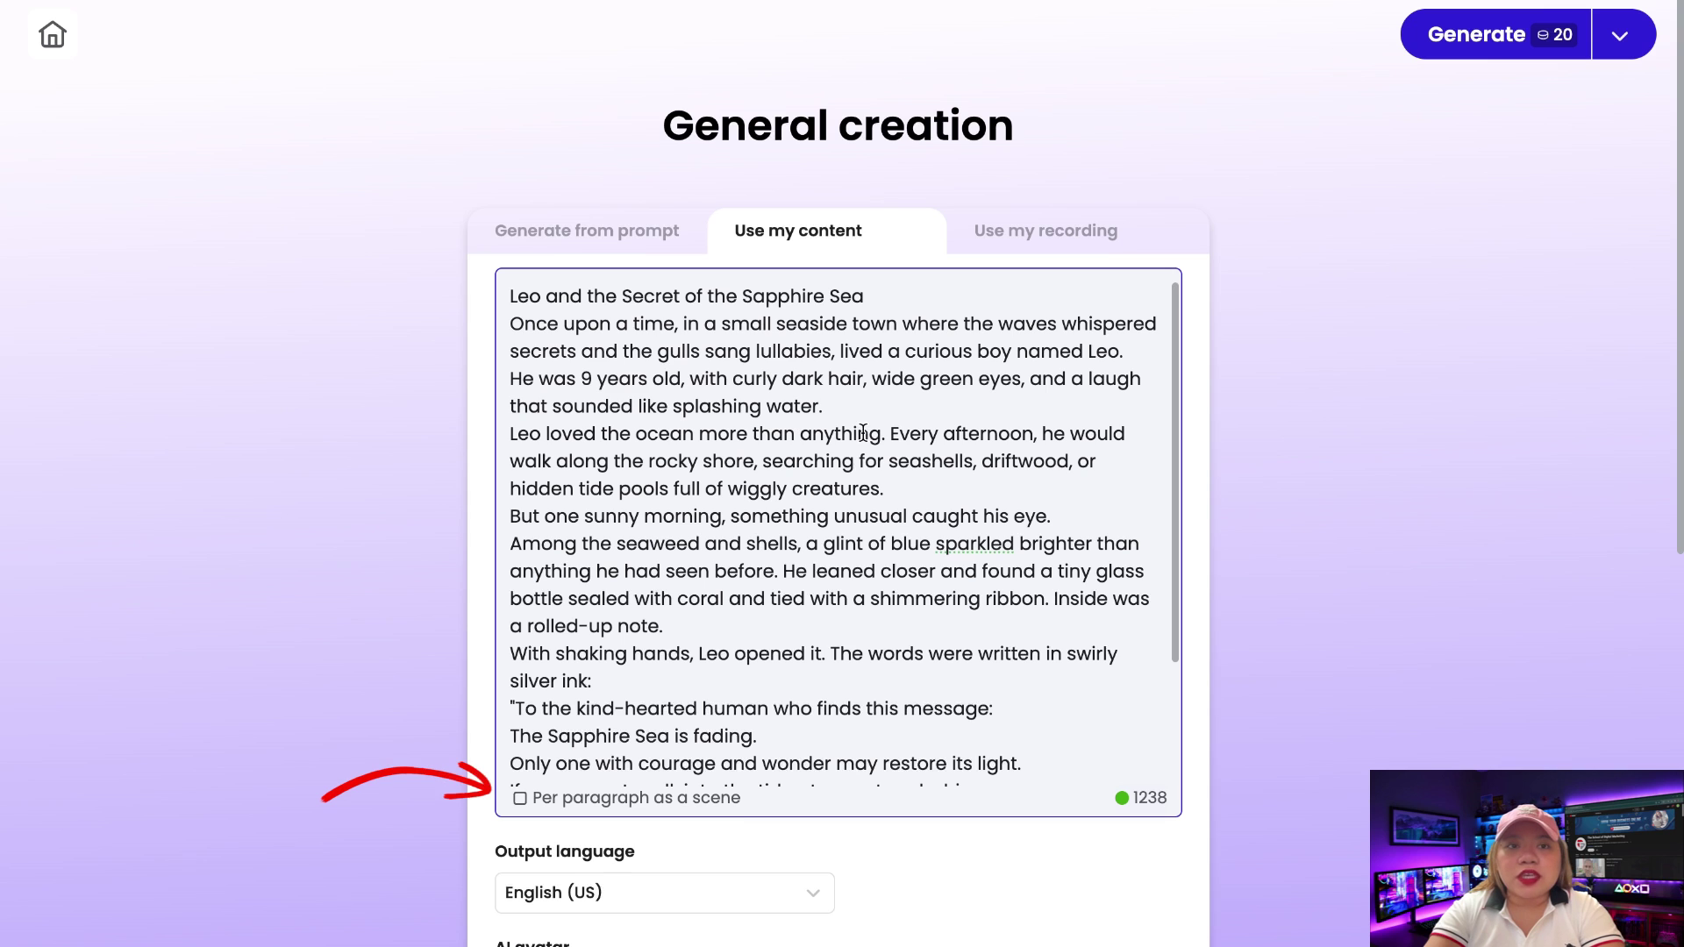
pyautogui.click(520, 799)
pyautogui.scroll(-5, 775, 417)
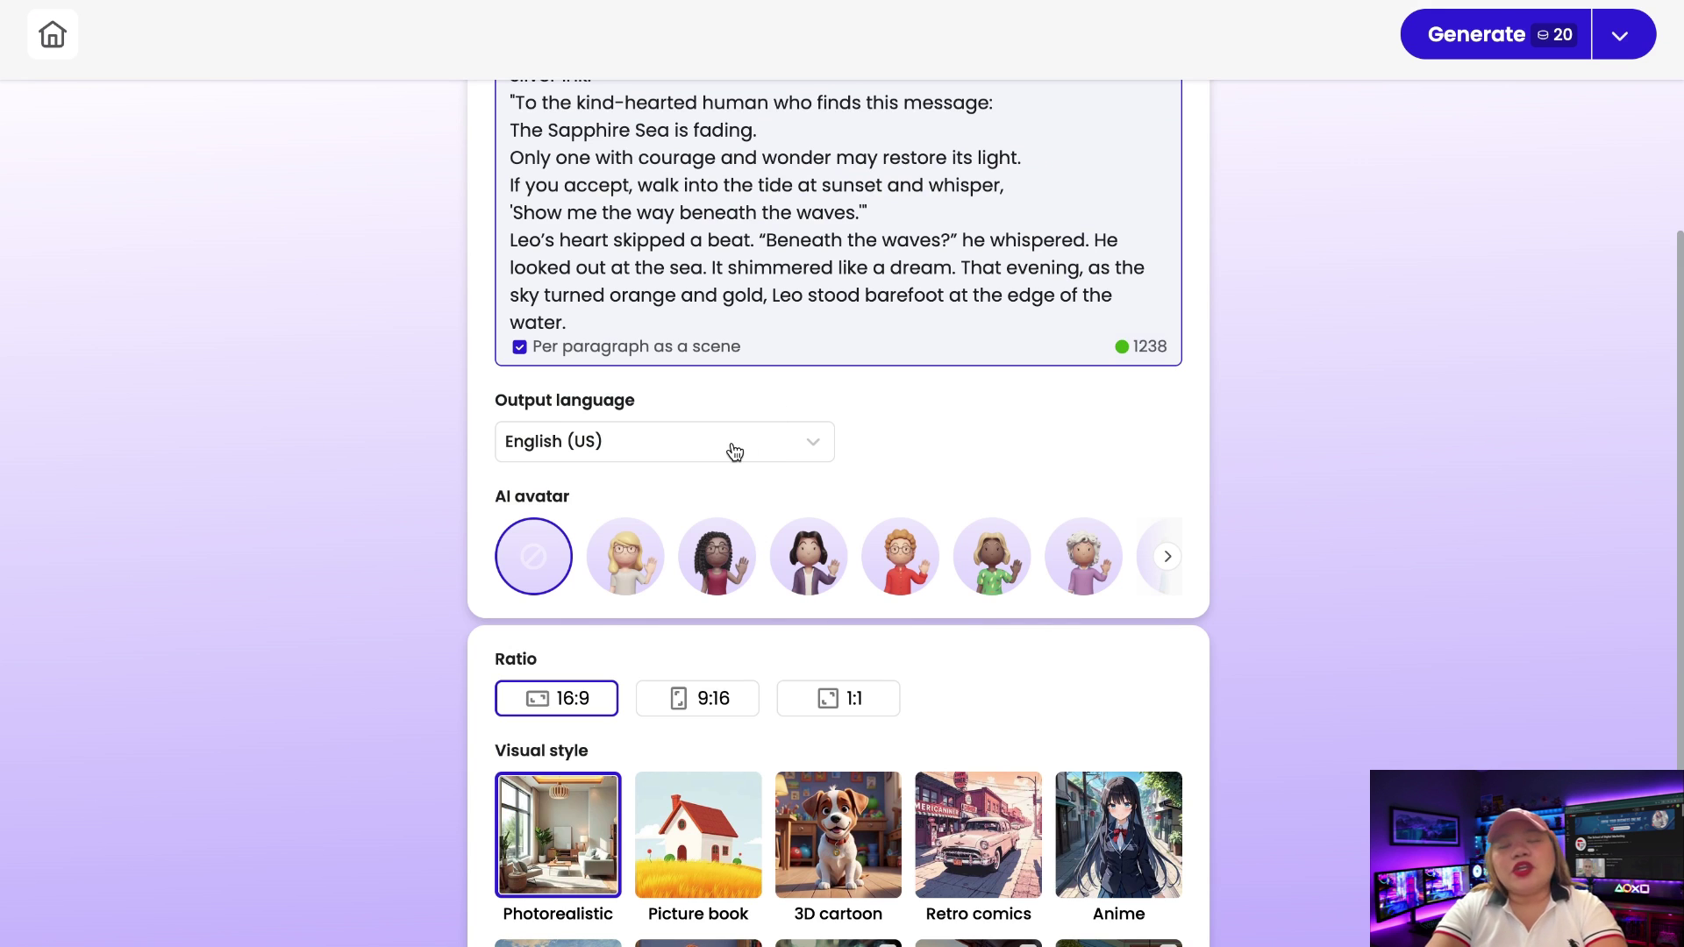
pyautogui.scroll(3, 735, 452)
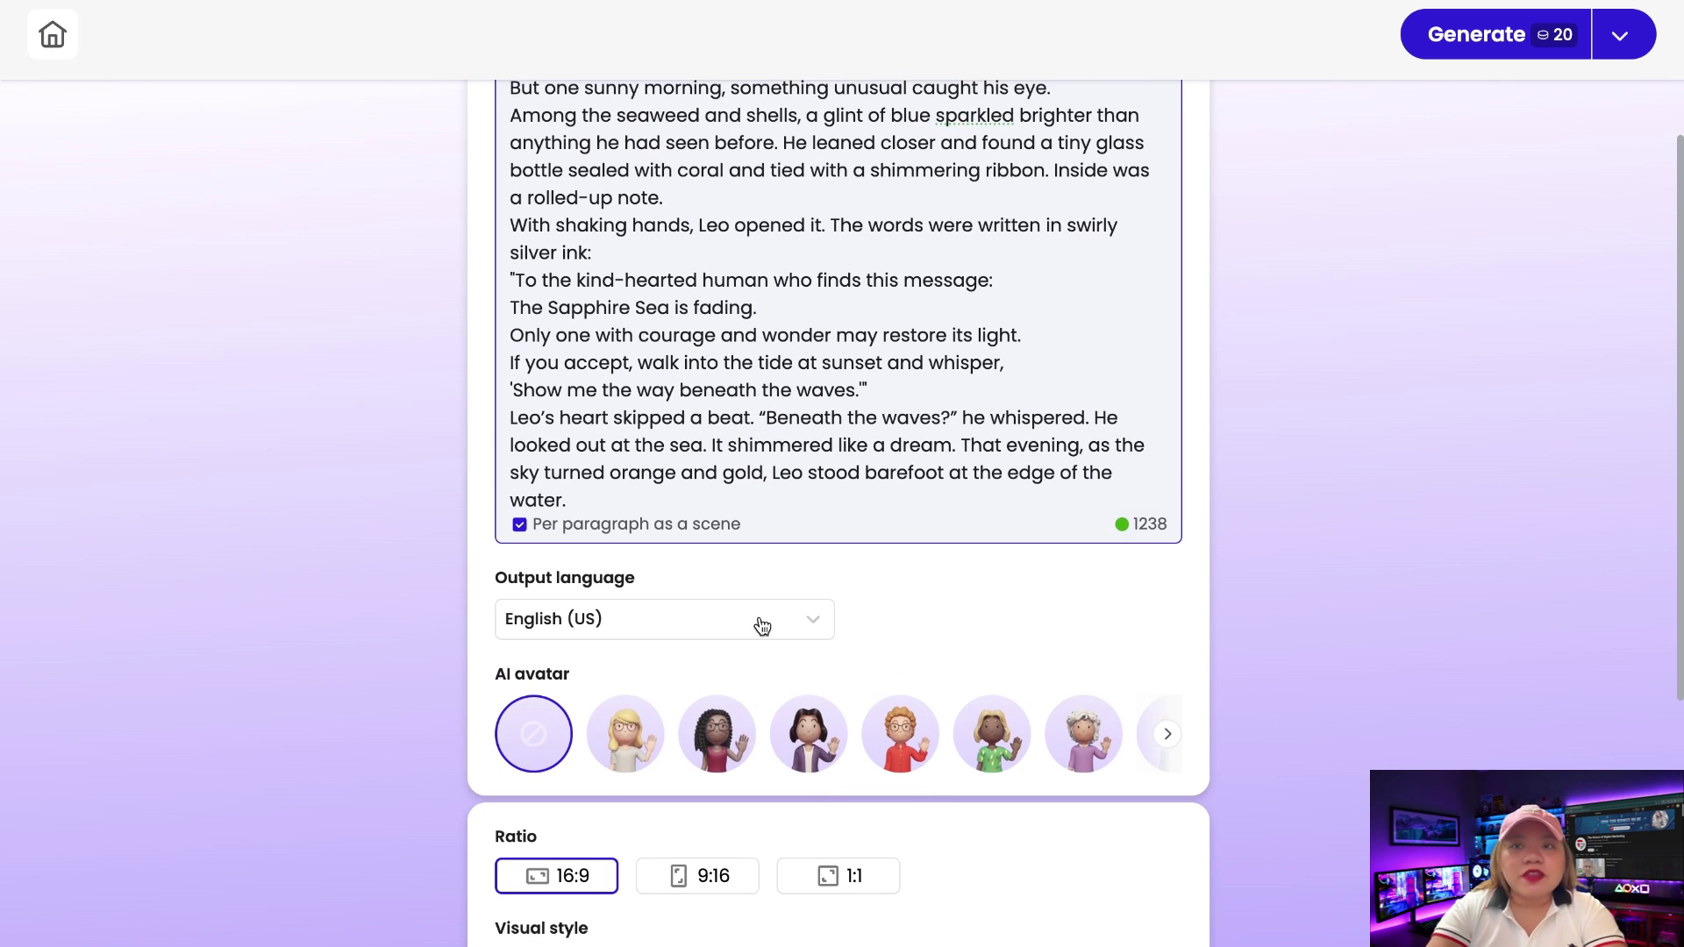
pyautogui.click(761, 626)
pyautogui.click(612, 164)
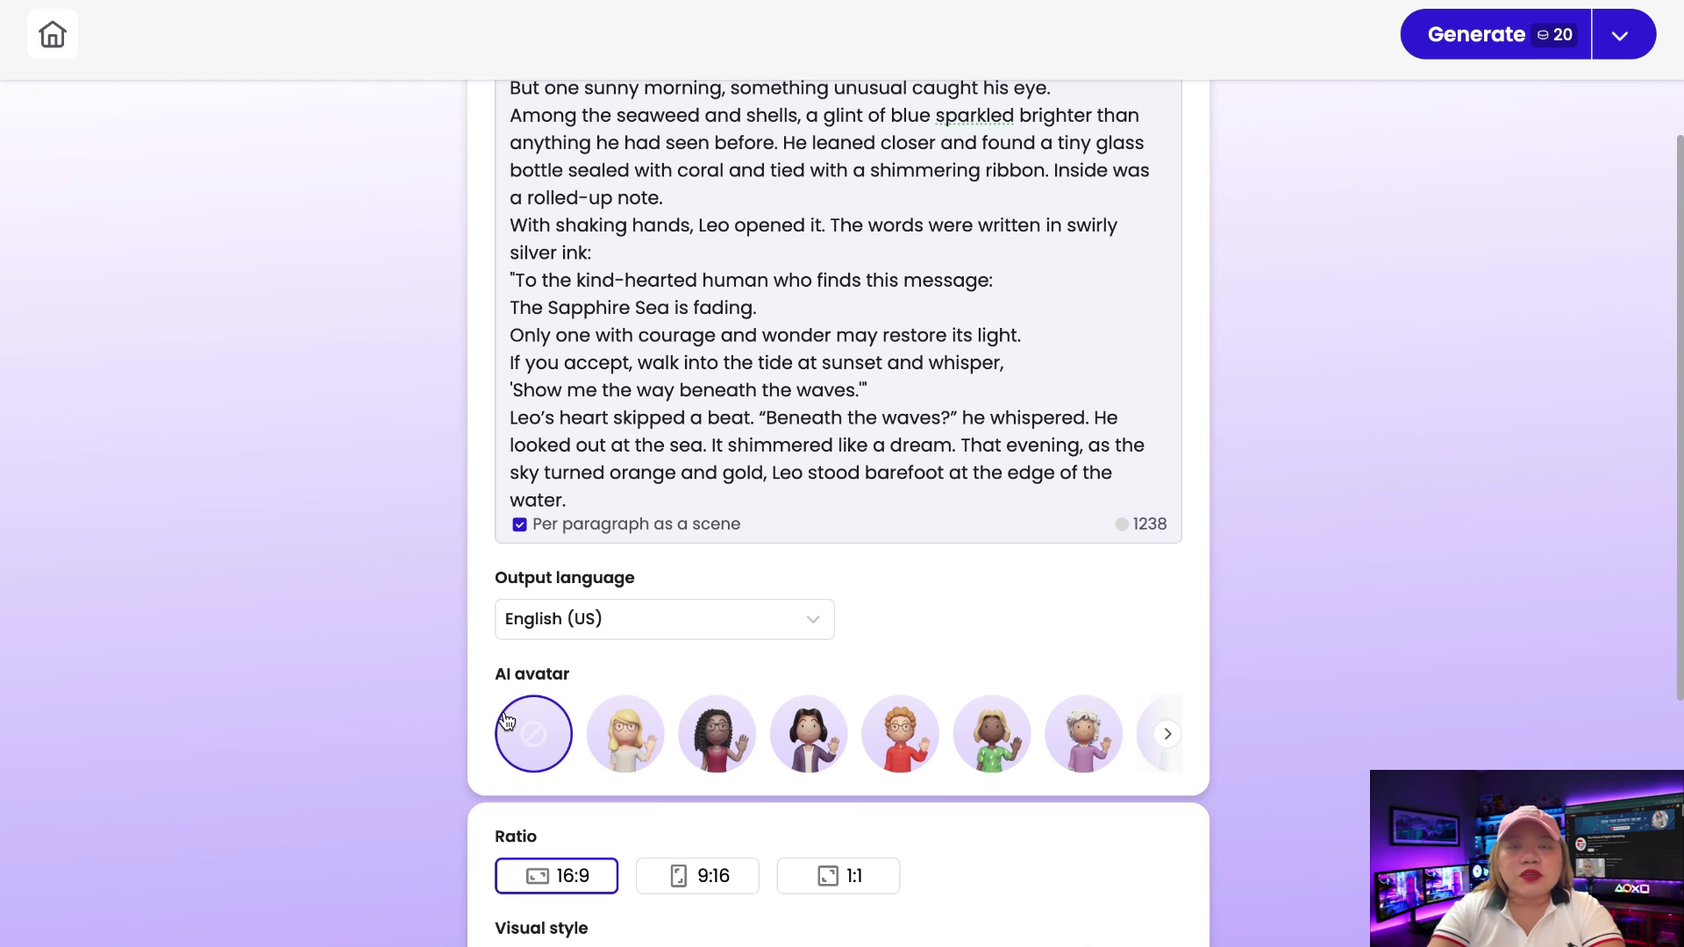
# - Browse the AI avatar choices and set the visual style to 3D cartoon
pyautogui.click(1169, 735)
pyautogui.click(1169, 735)
pyautogui.click(1169, 735)
pyautogui.click(1169, 735)
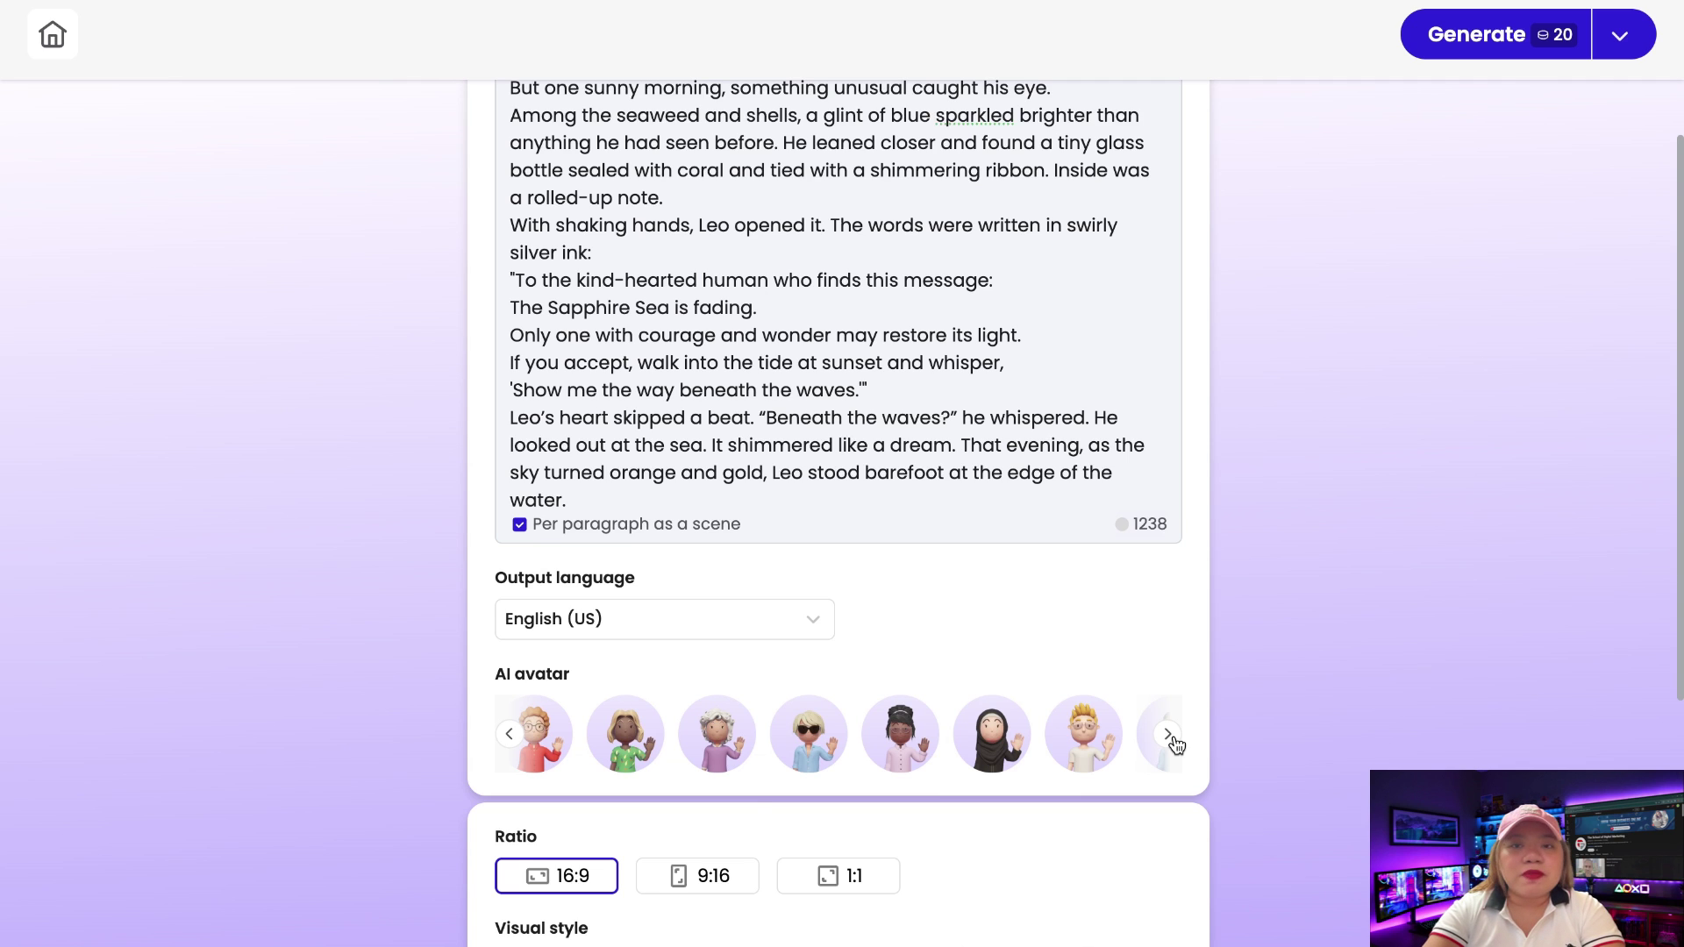
pyautogui.click(1173, 741)
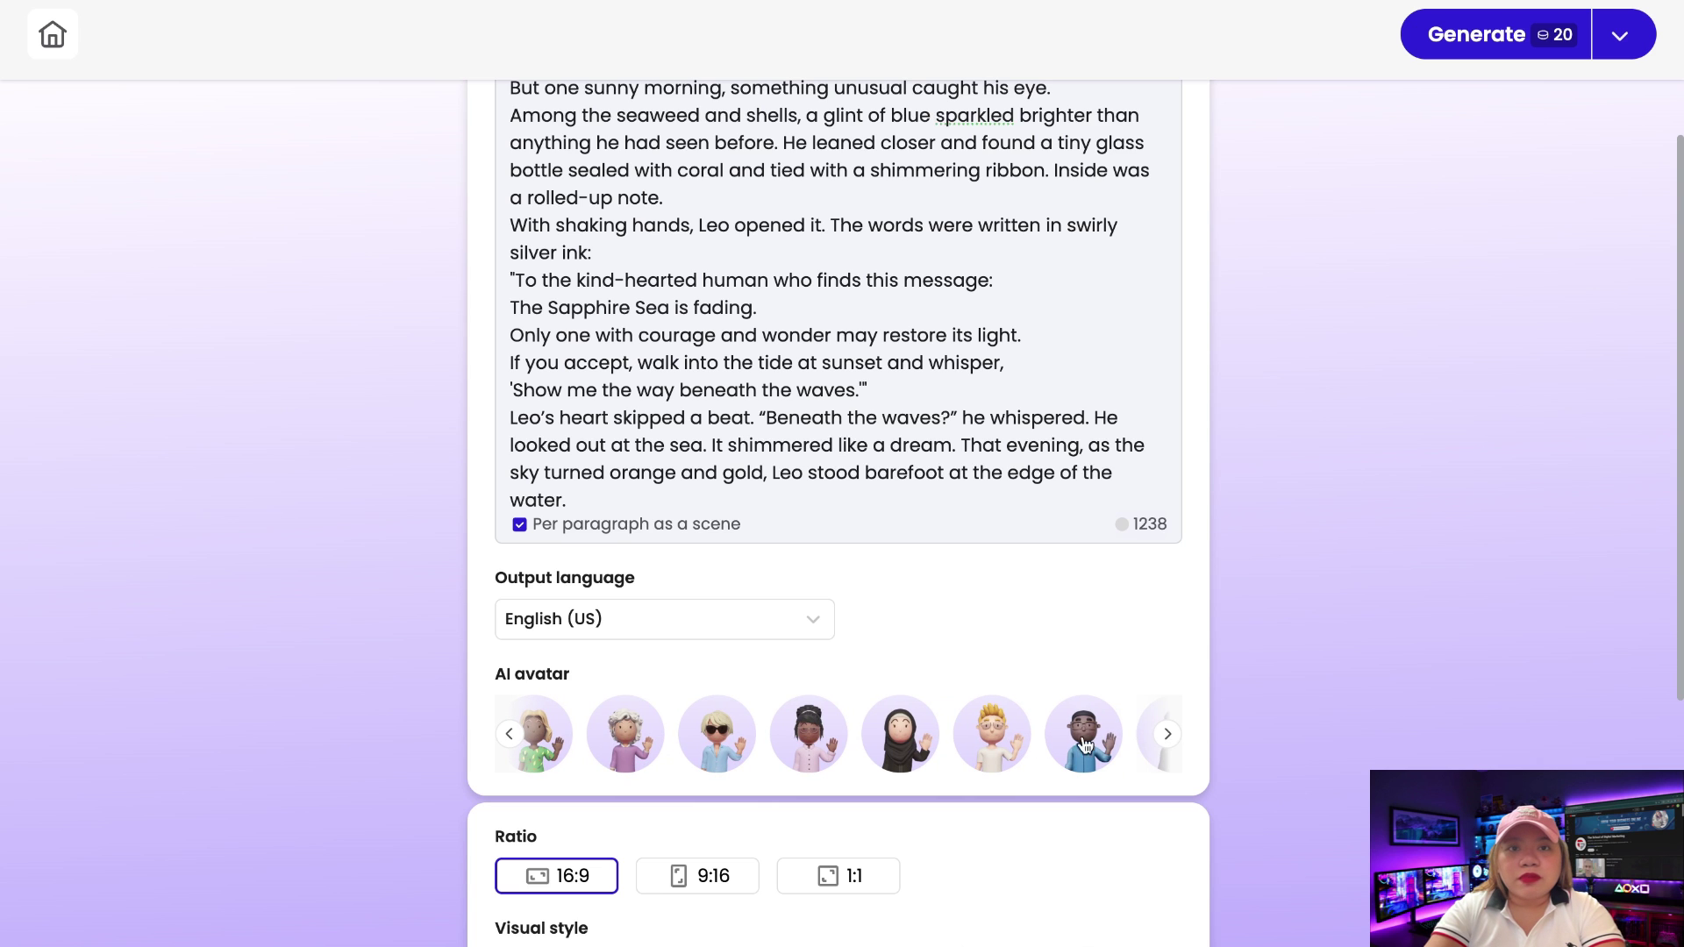
pyautogui.scroll(-3, 844, 725)
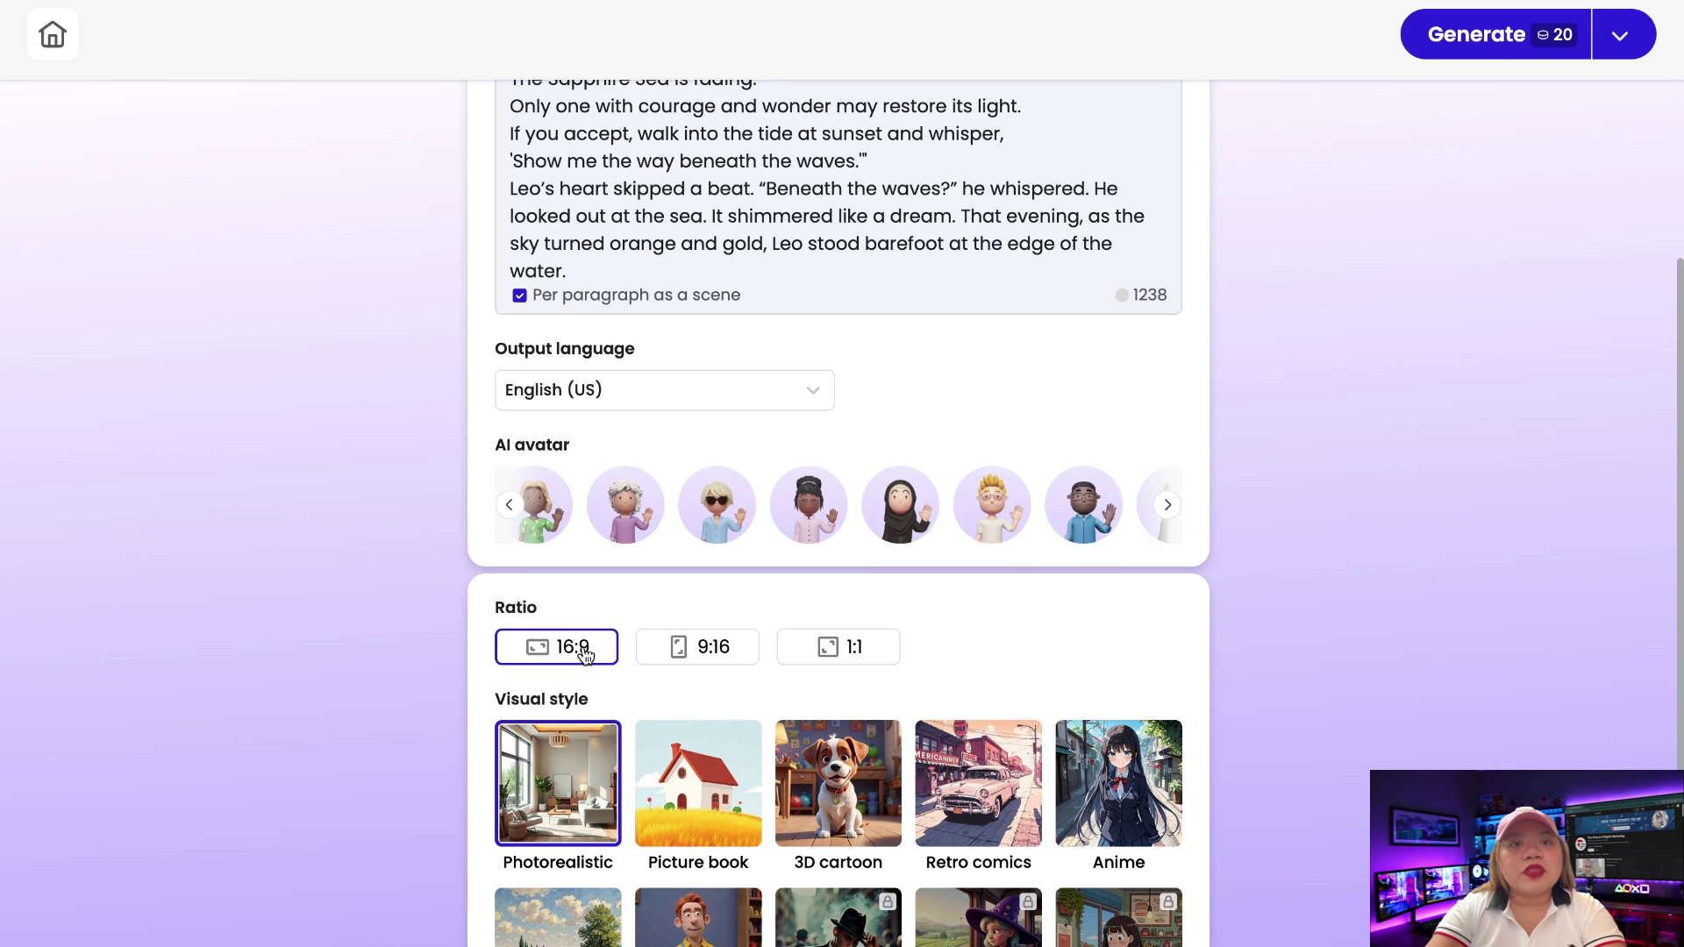
pyautogui.scroll(-5, 585, 654)
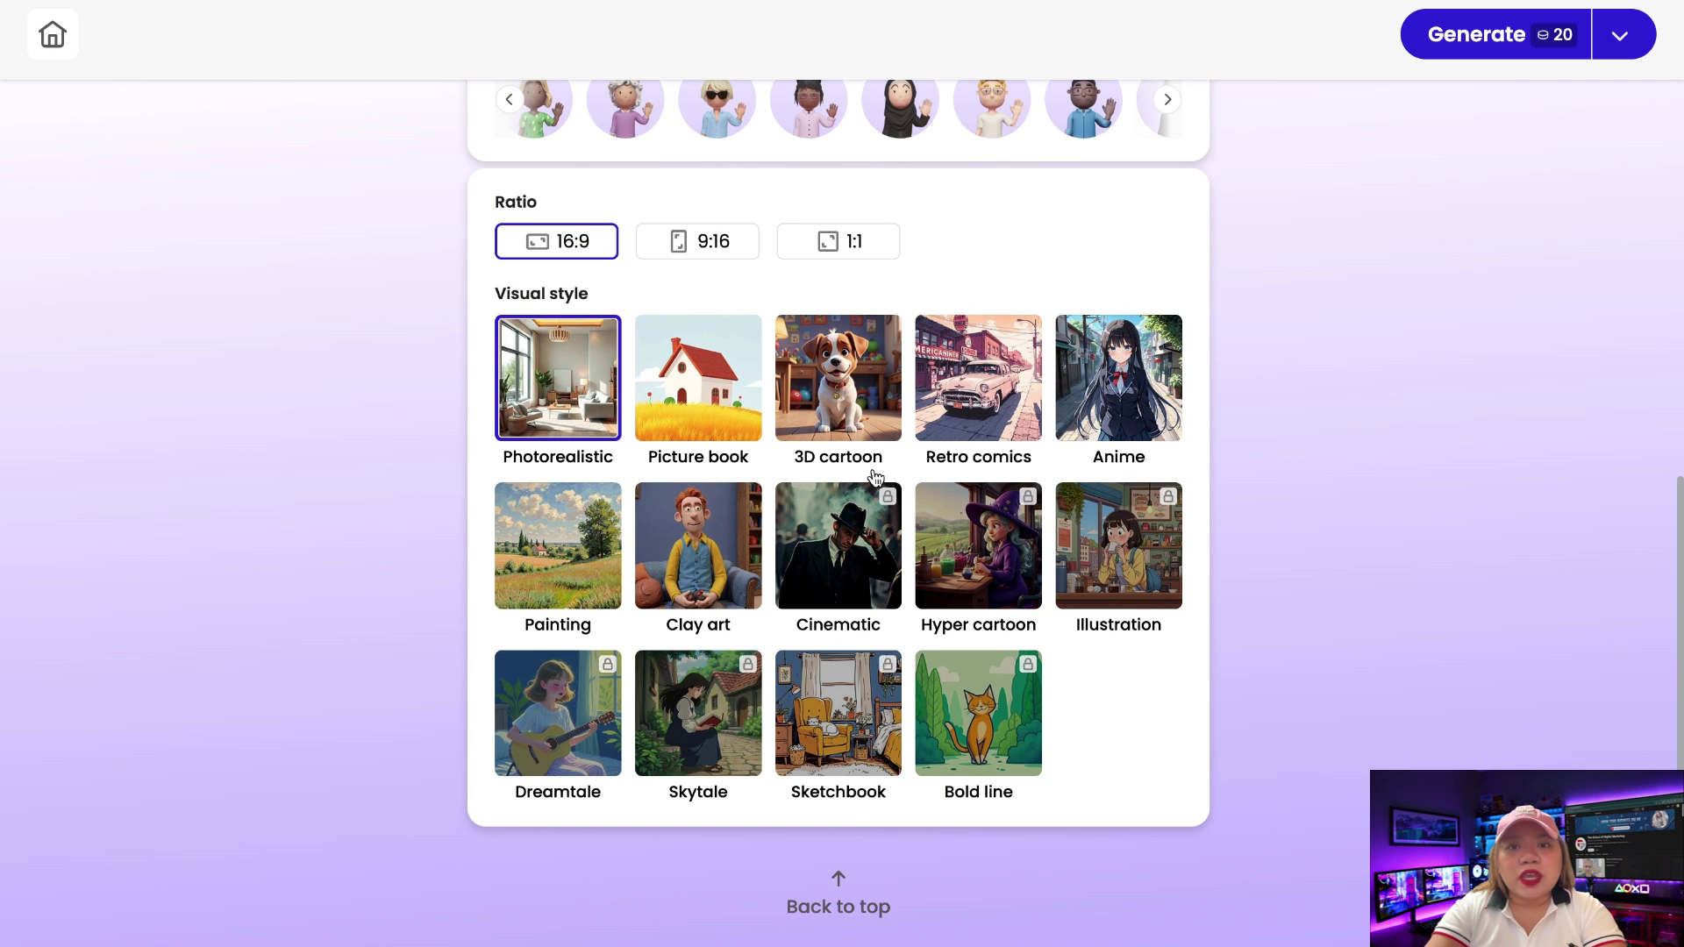
pyautogui.click(860, 399)
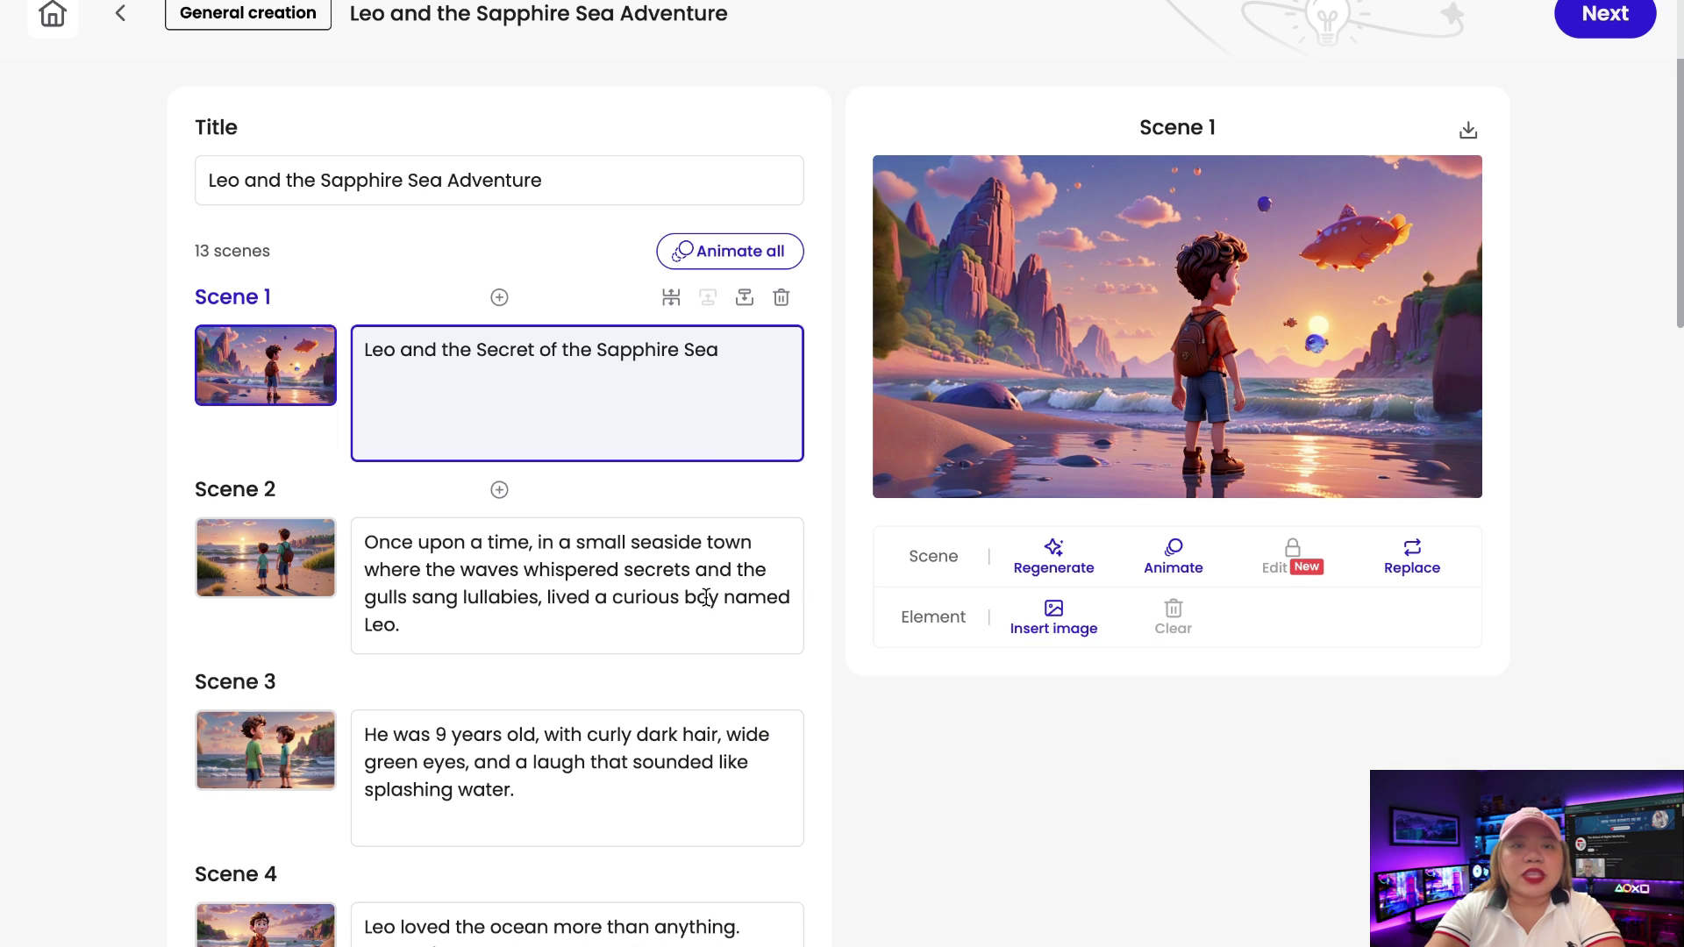
# - Try inserting a dog image into scene 1, then dismiss the upgrade popup with I'm OK
pyautogui.scroll(-6, 507, 688)
pyautogui.scroll(-9, 507, 684)
pyautogui.scroll(-8, 507, 686)
pyautogui.scroll(2, 507, 684)
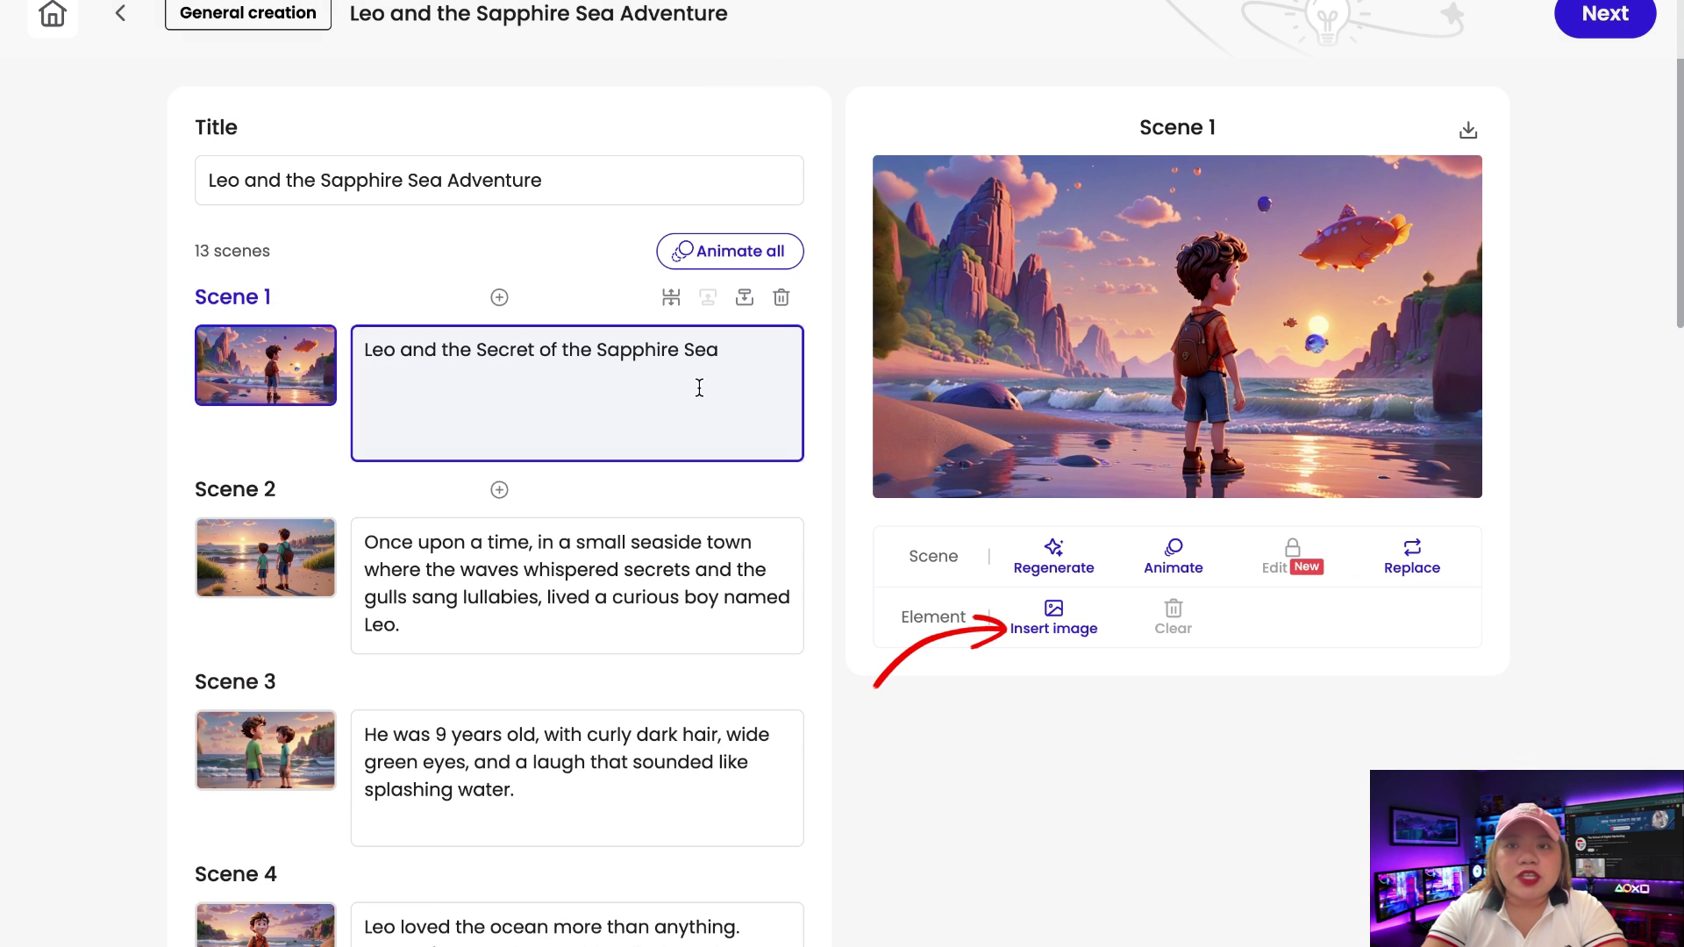
pyautogui.click(1052, 619)
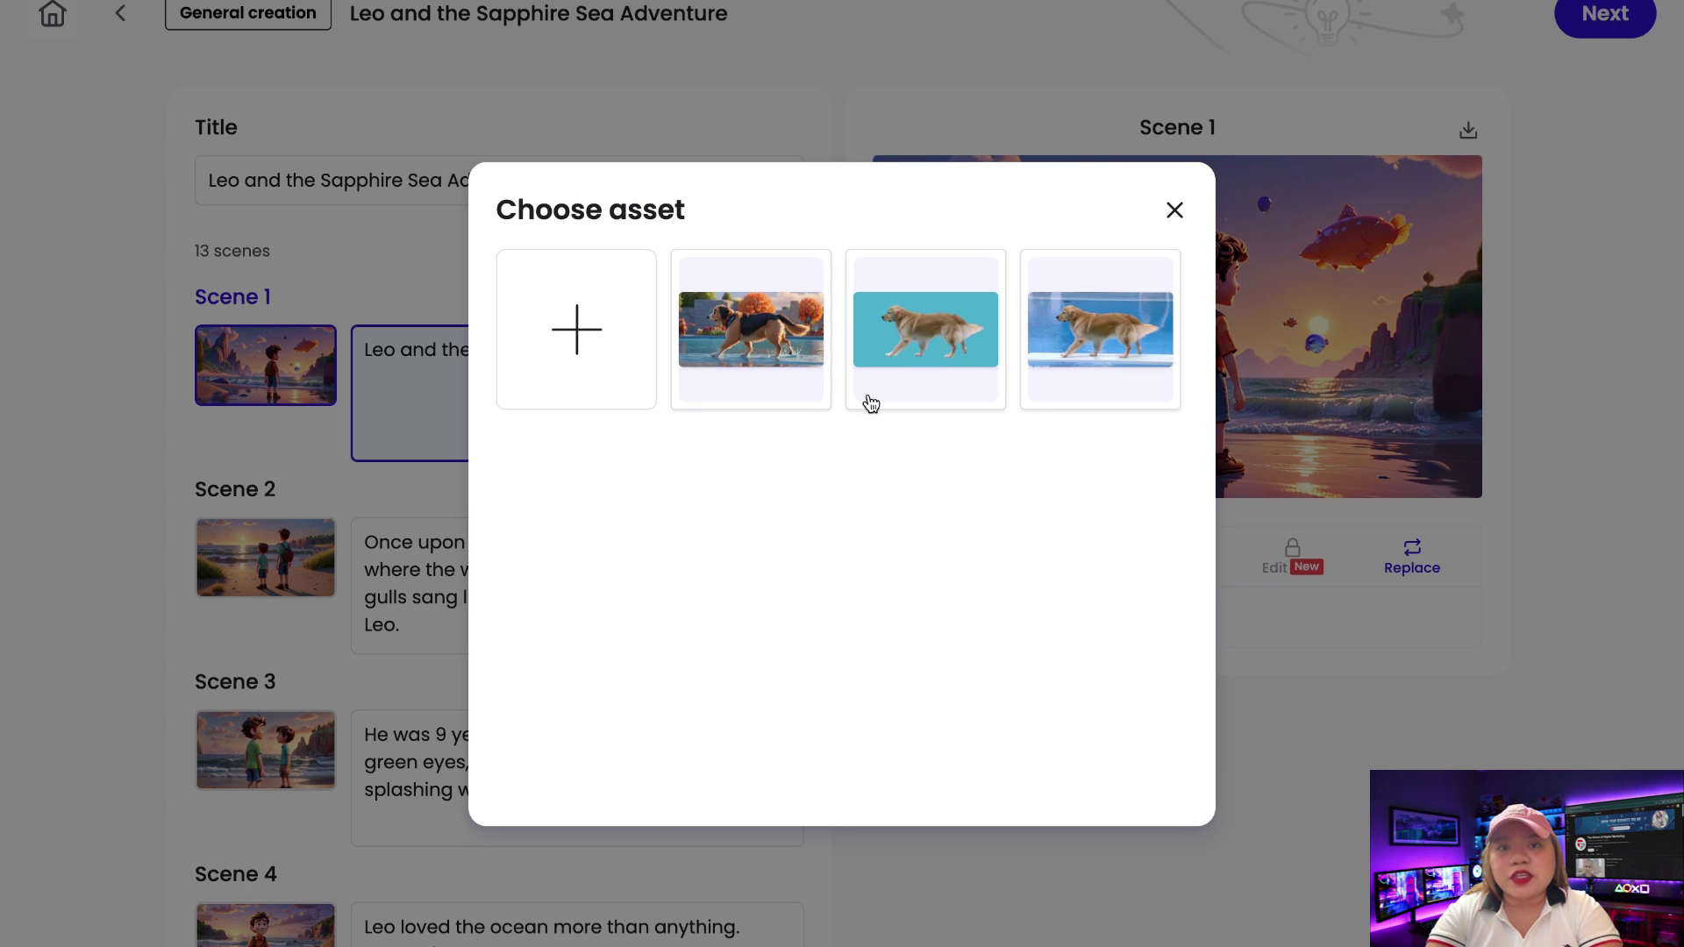
pyautogui.click(925, 398)
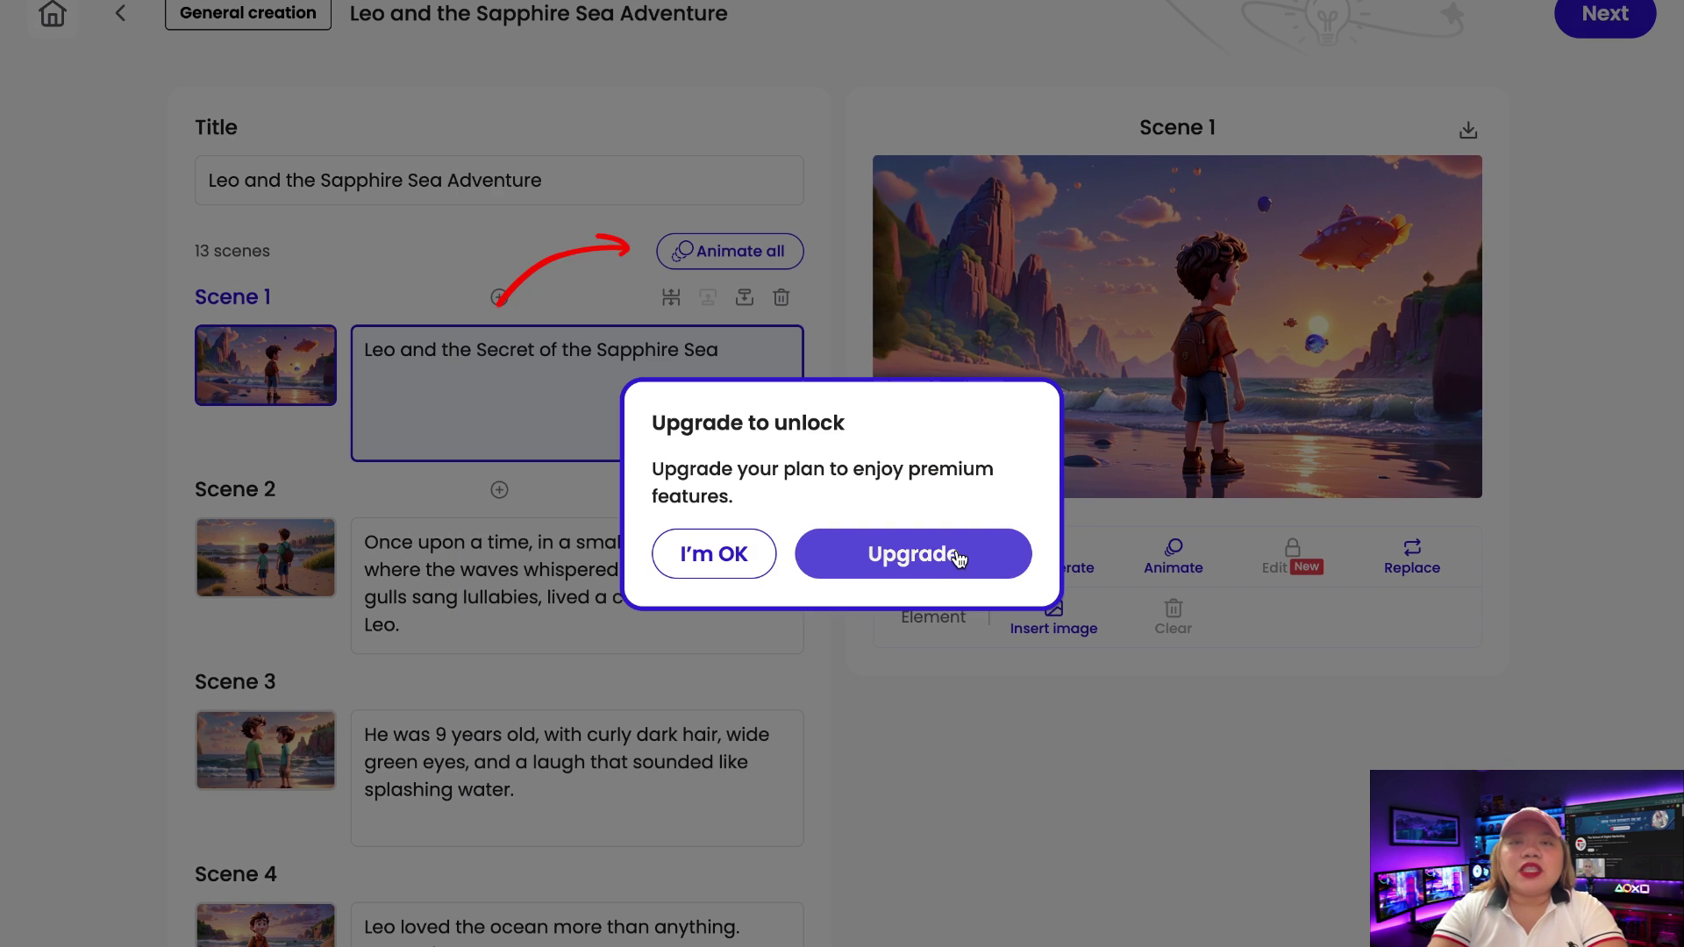
pyautogui.click(712, 554)
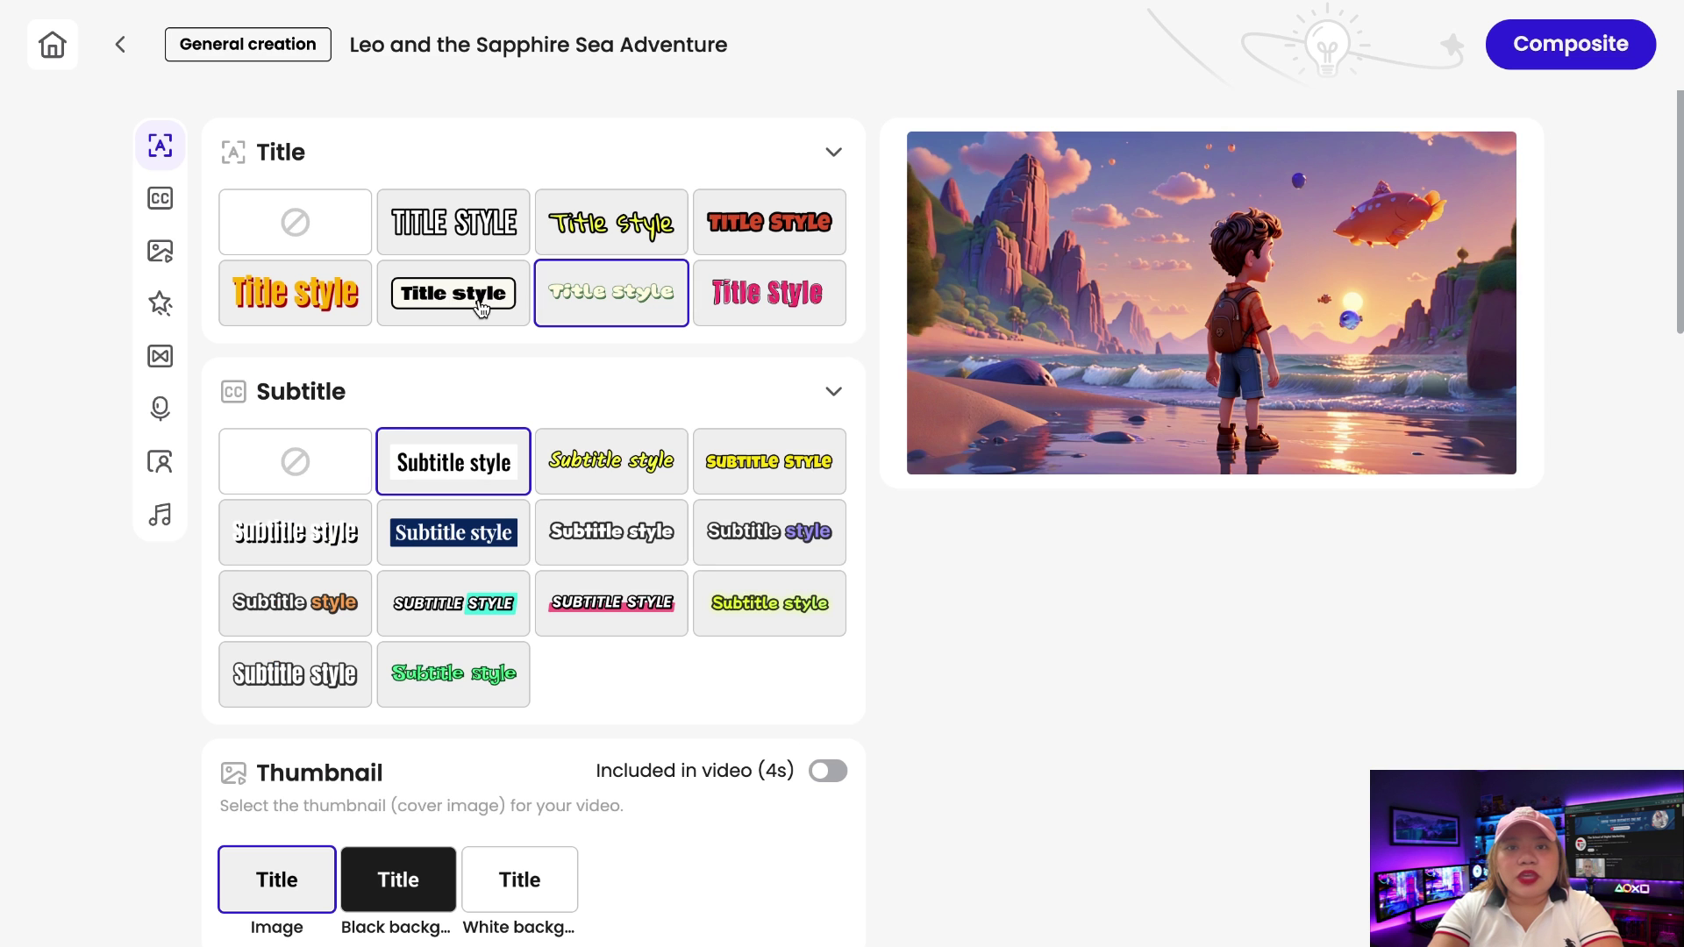
# - Set AI Music to None and return to the rendering Leo video result page
pyautogui.scroll(-20, 658, 469)
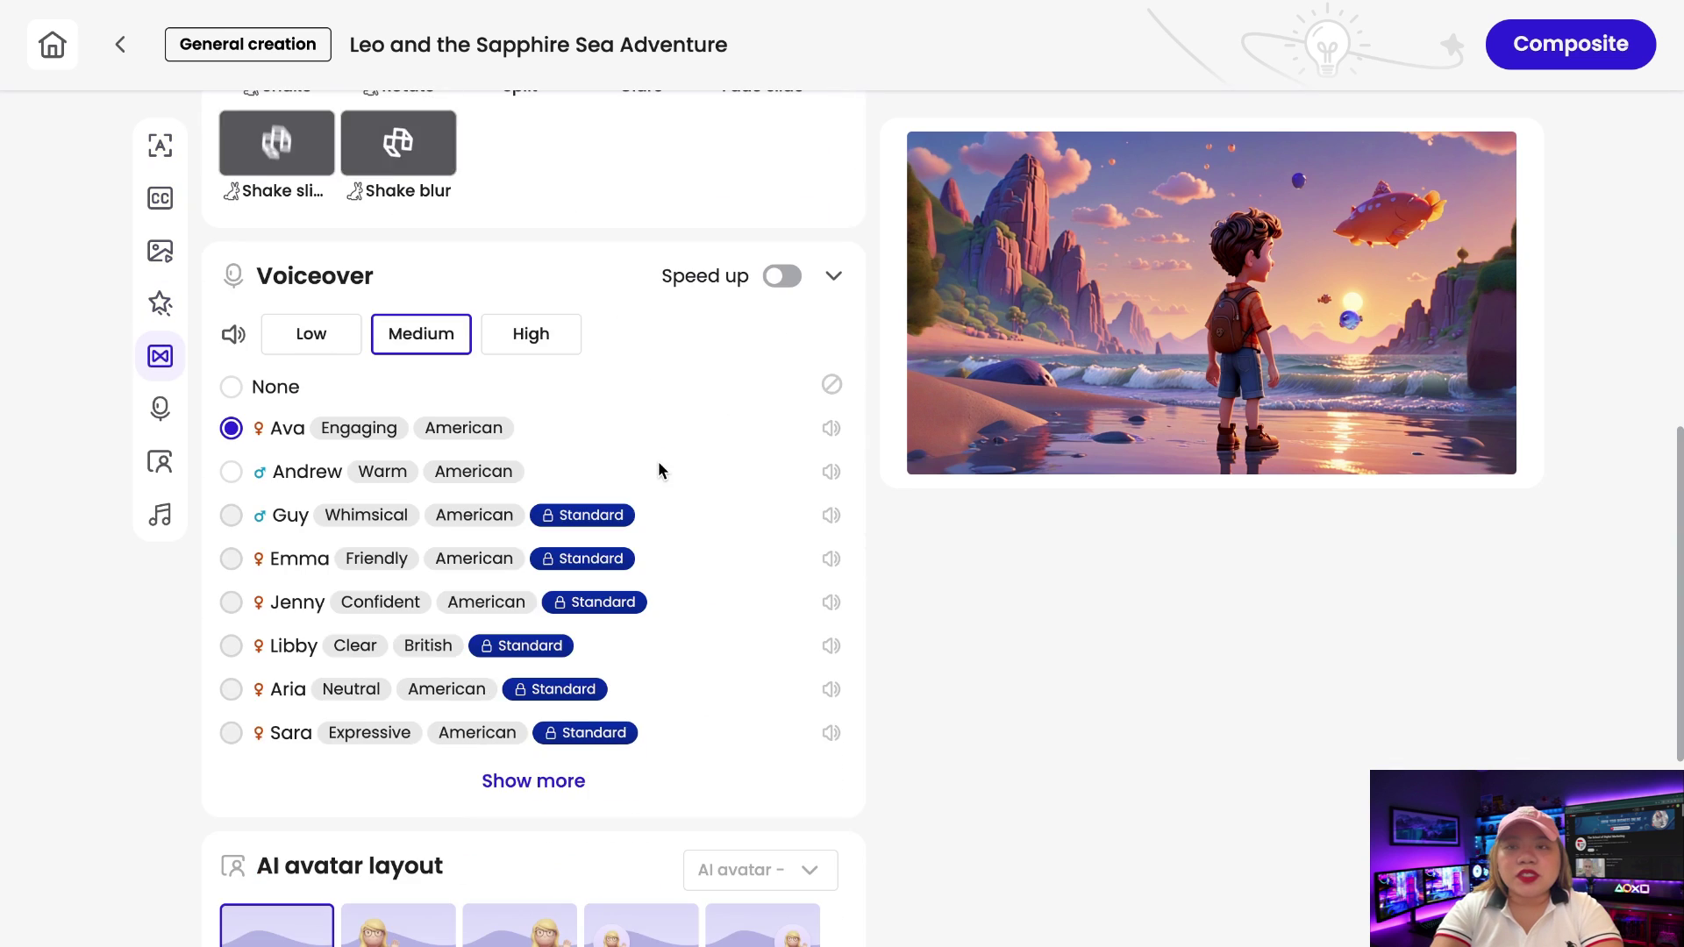
pyautogui.scroll(-5, 658, 572)
pyautogui.click(279, 425)
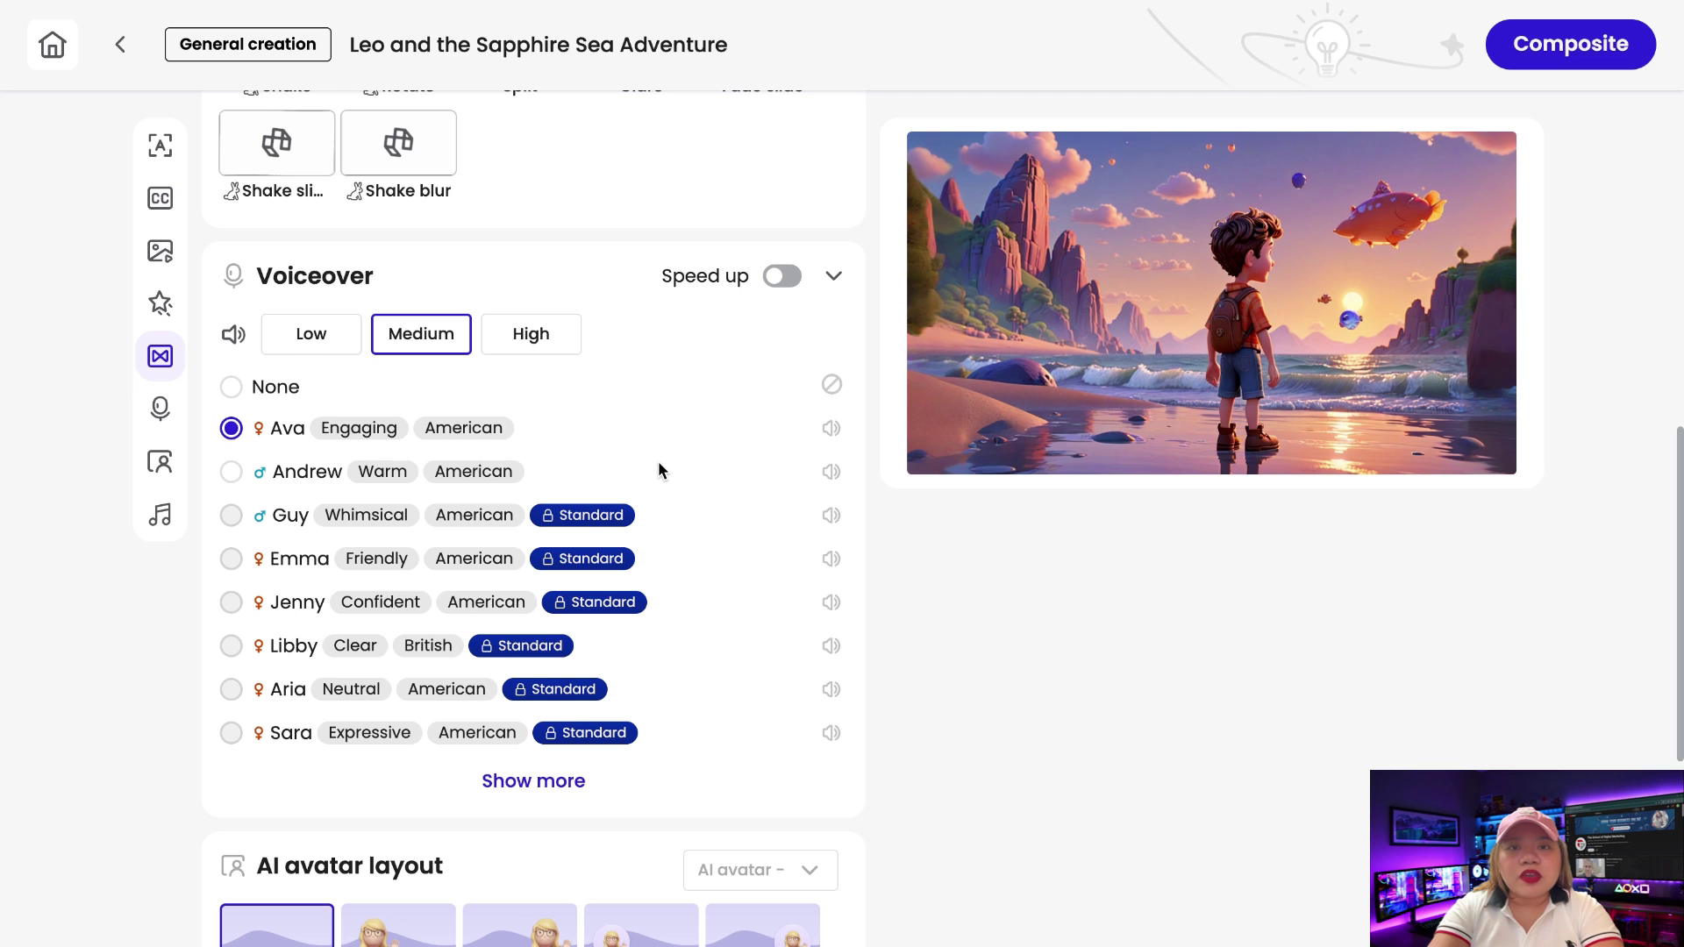
pyautogui.scroll(-8, 658, 571)
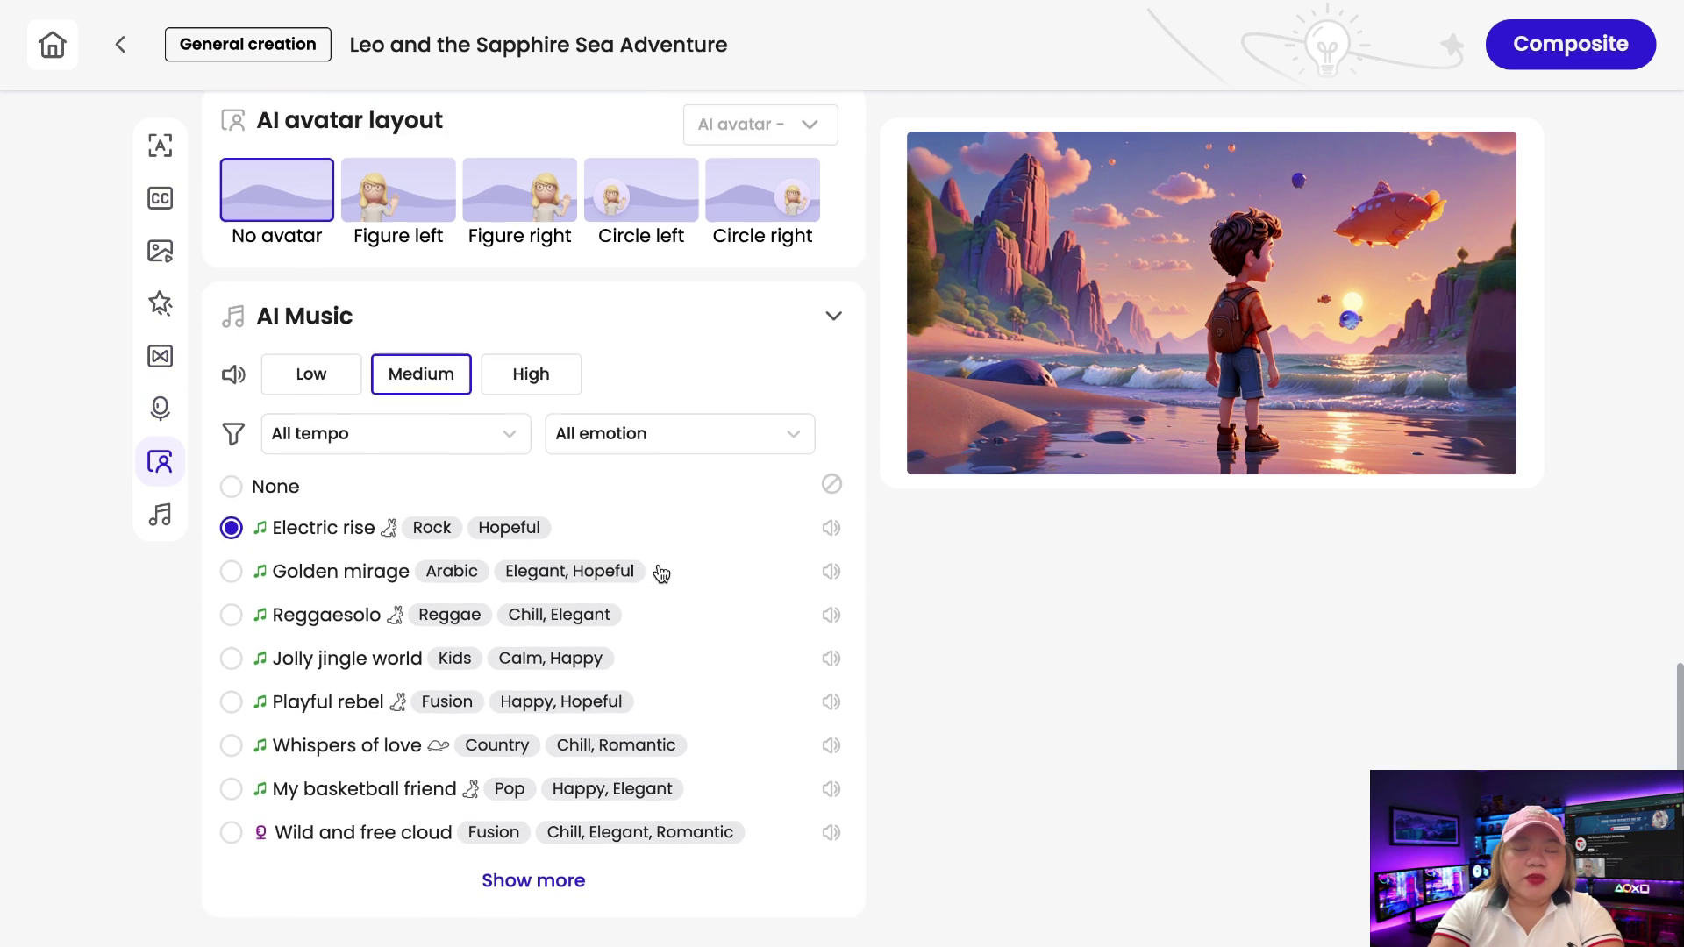
pyautogui.scroll(-1, 662, 573)
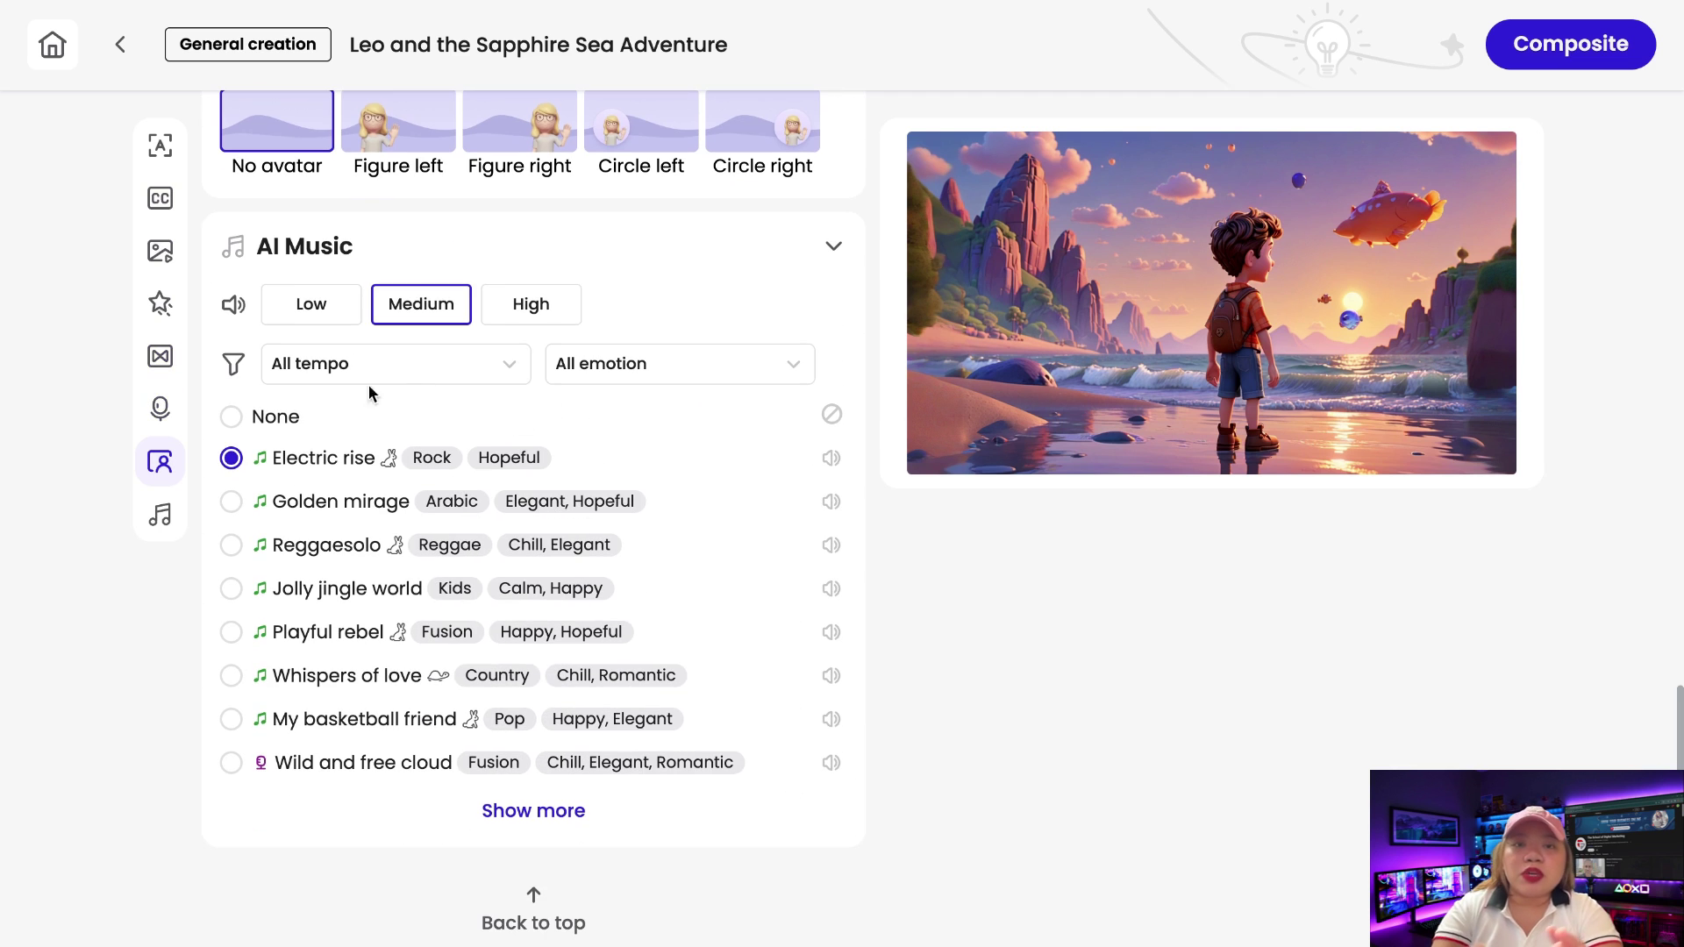
pyautogui.click(278, 419)
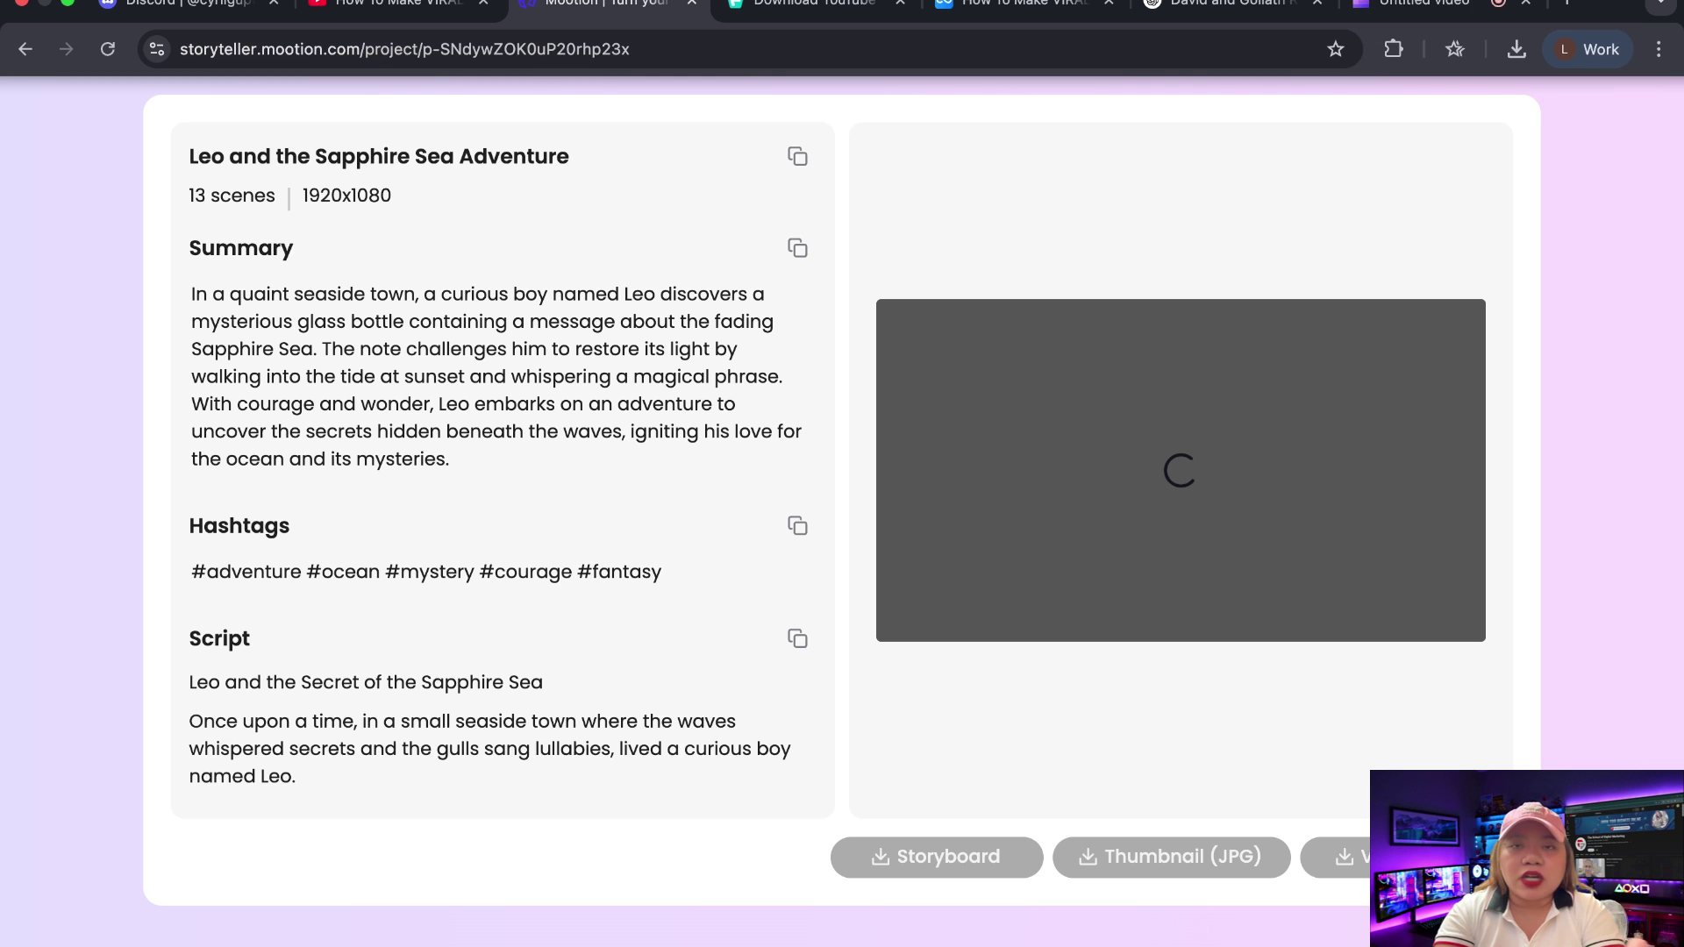
pyautogui.click(1421, 11)
pyautogui.click(605, 6)
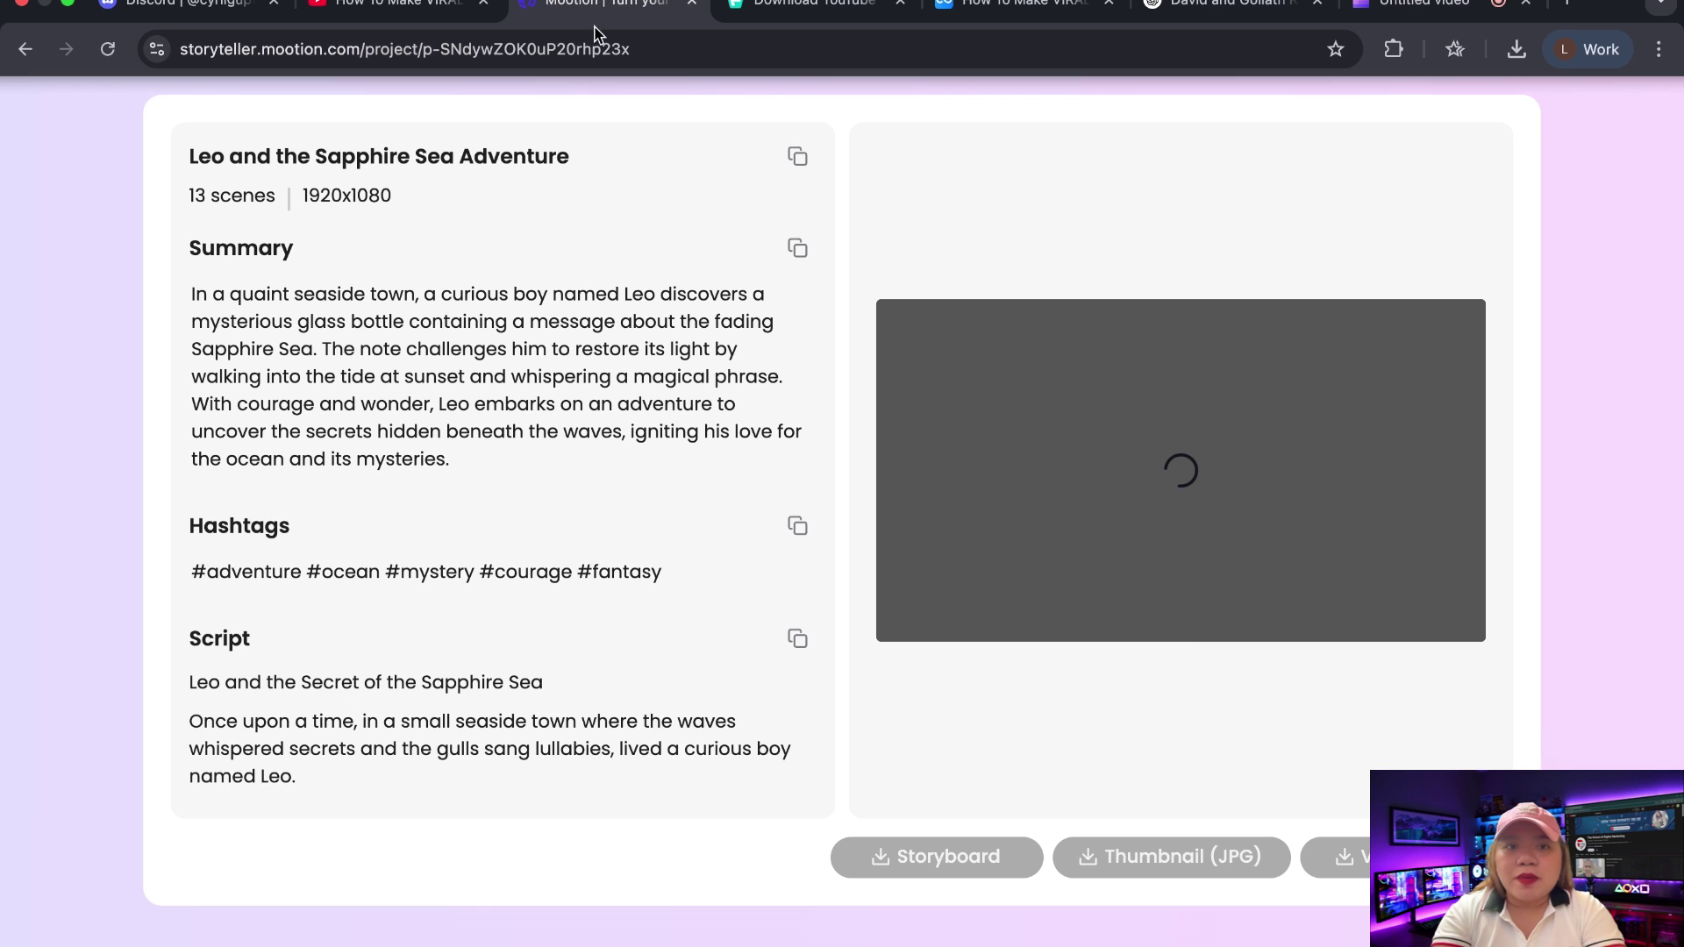